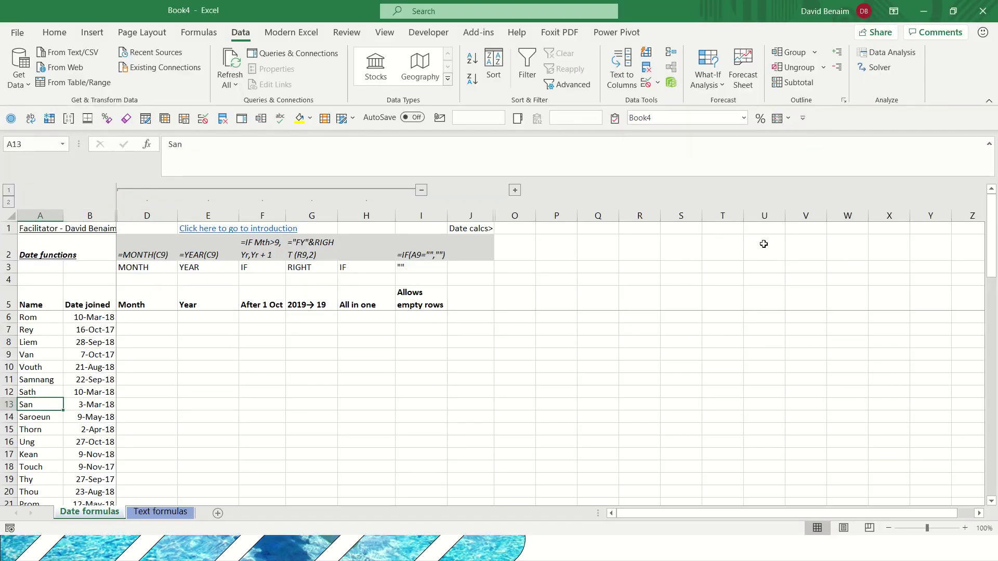
# - Enter =MONTH(B6) in D6 to get the first join date's month, 3
pyautogui.press('Up')
pyautogui.press('Up')
pyautogui.press('Up')
pyautogui.press('Up')
pyautogui.press('Up')
pyautogui.press('Up')
pyautogui.press('Up')
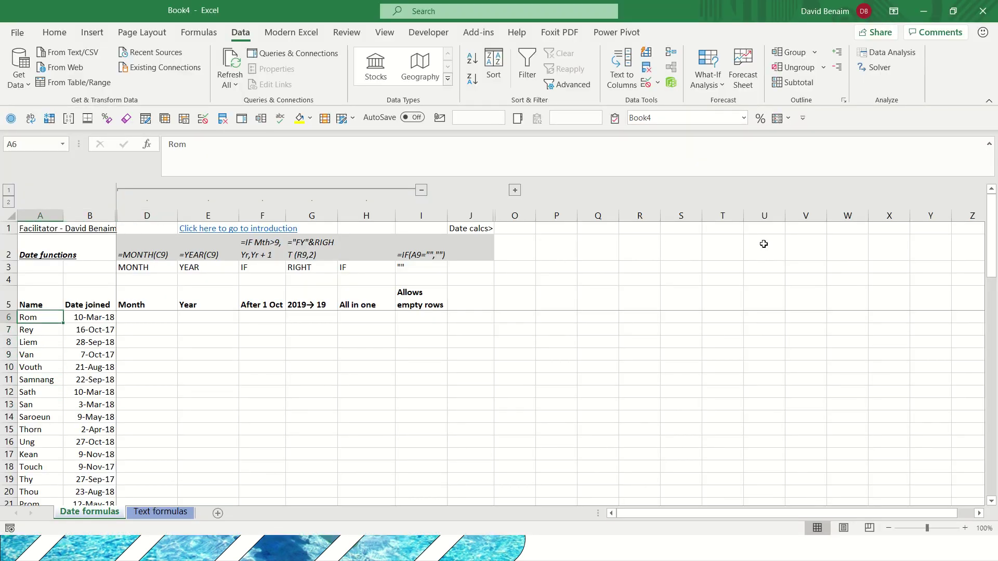
pyautogui.press('Right')
pyautogui.press('Right')
pyautogui.press('Left')
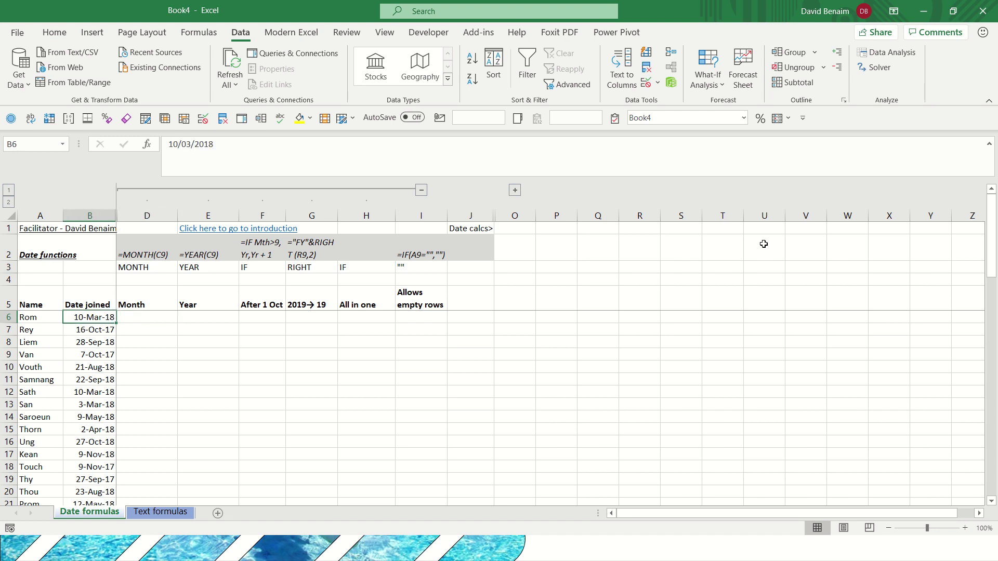
pyautogui.press('Right')
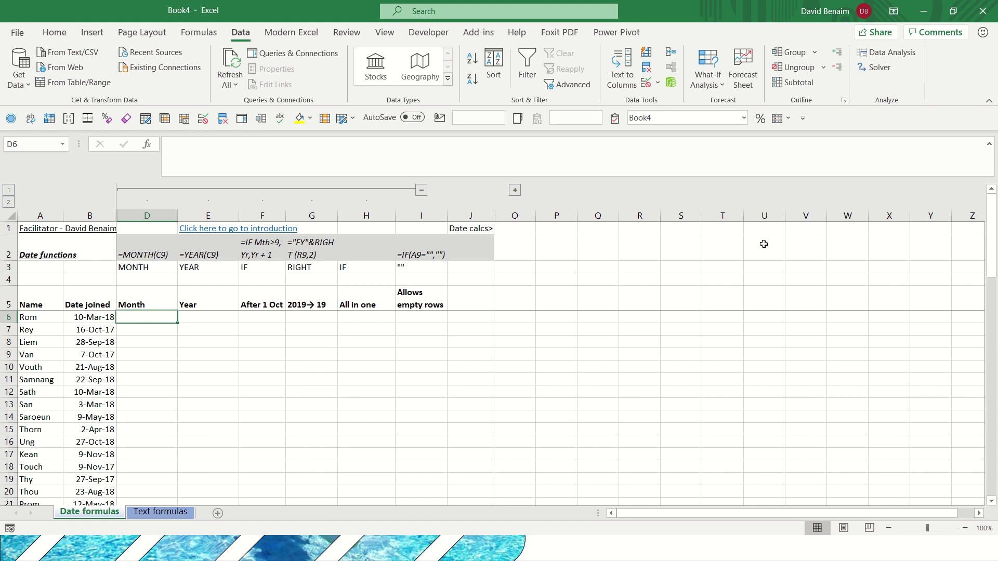
pyautogui.press('Left')
pyautogui.press('Down')
pyautogui.press('Down')
pyautogui.press('Down')
pyautogui.press('Down')
pyautogui.press('Down')
pyautogui.press('Down')
pyautogui.press('Down')
pyautogui.press('Down')
pyautogui.press('Down')
pyautogui.press('Down')
pyautogui.press('Down')
pyautogui.press('Down')
pyautogui.press('Down')
pyautogui.press('Down')
pyautogui.press('Down')
pyautogui.press('Down')
pyautogui.press('Down')
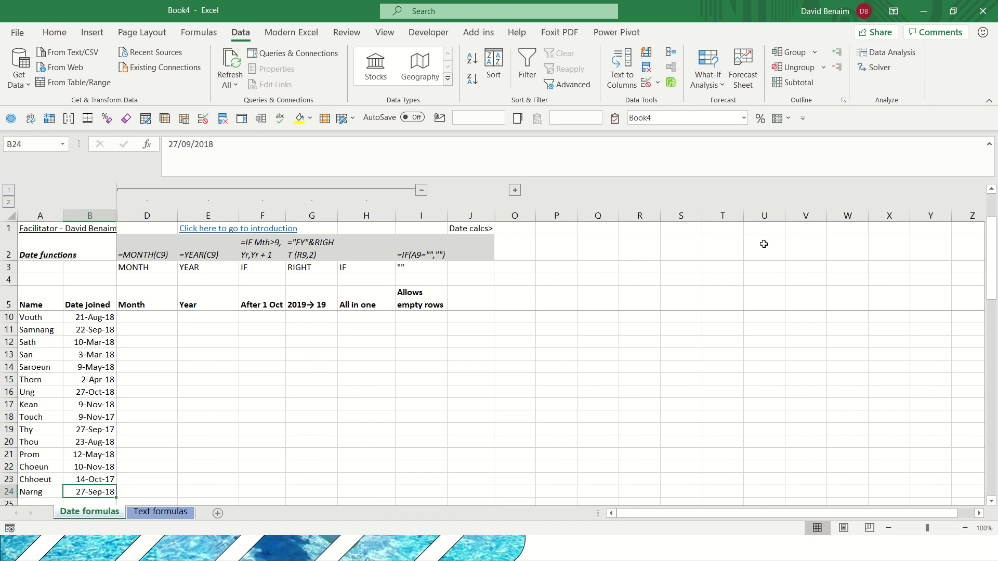
pyautogui.press('Up')
pyautogui.press('Up')
pyautogui.press('Up')
pyautogui.press('Up')
pyautogui.press('Up')
pyautogui.press('Up')
pyautogui.press('Up')
pyautogui.press('Up')
pyautogui.press('Up')
pyautogui.press('Up')
pyautogui.press('Up')
pyautogui.press('Up')
pyautogui.press('Up')
pyautogui.press('Up')
pyautogui.press('Up')
pyautogui.press('Up')
pyautogui.press('Up')
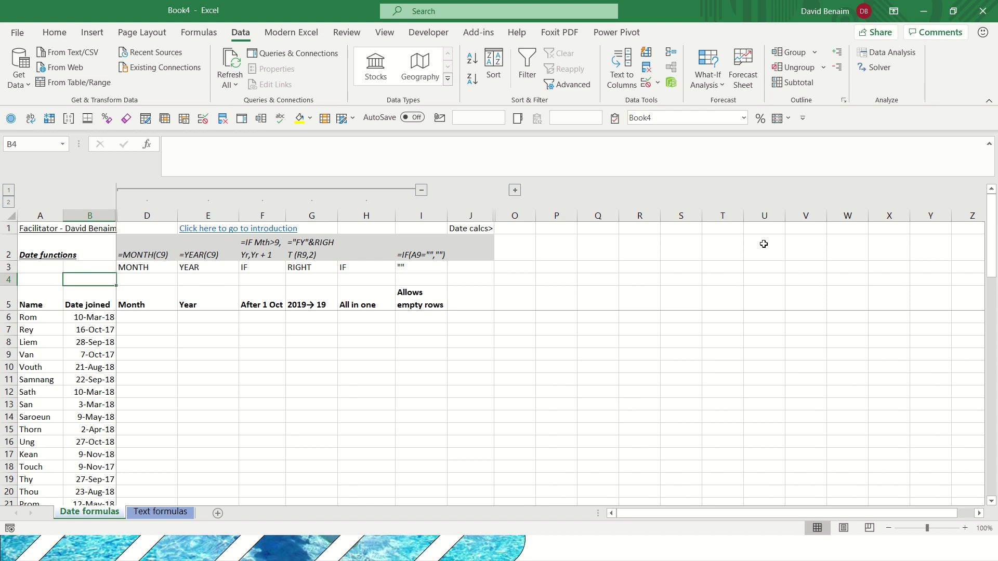
pyautogui.press('Right')
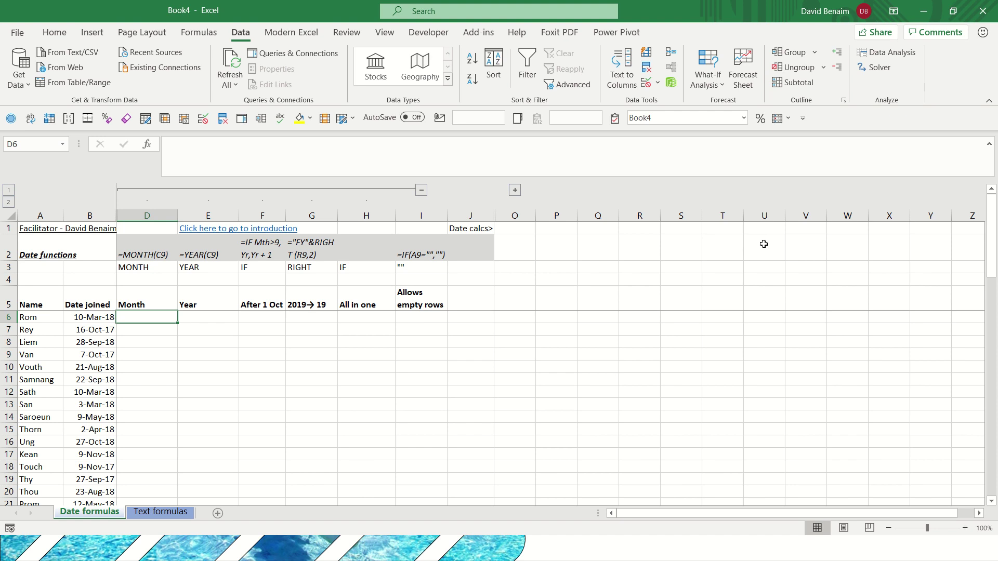
pyautogui.write('=')
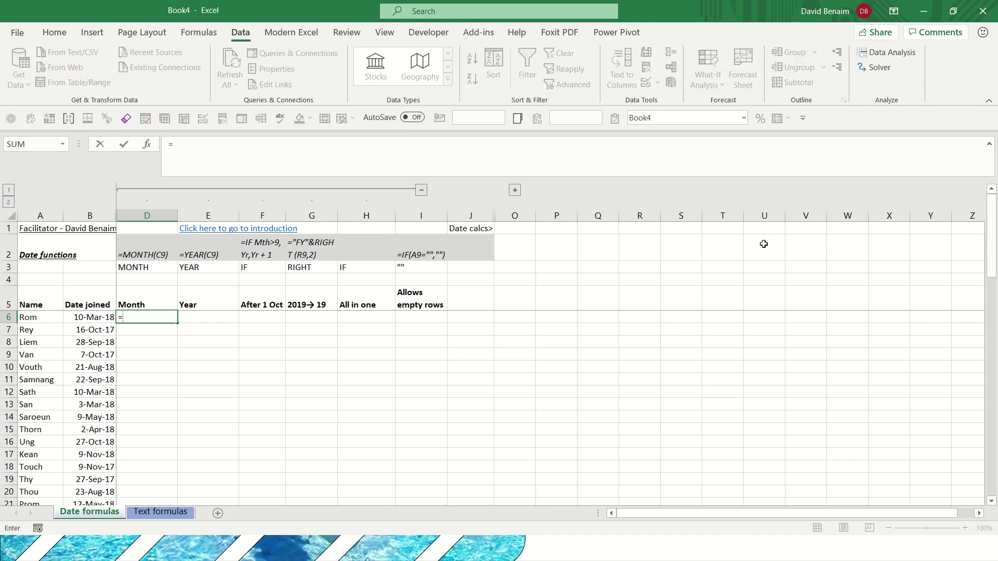
pyautogui.write('mon')
pyautogui.press('Tab')
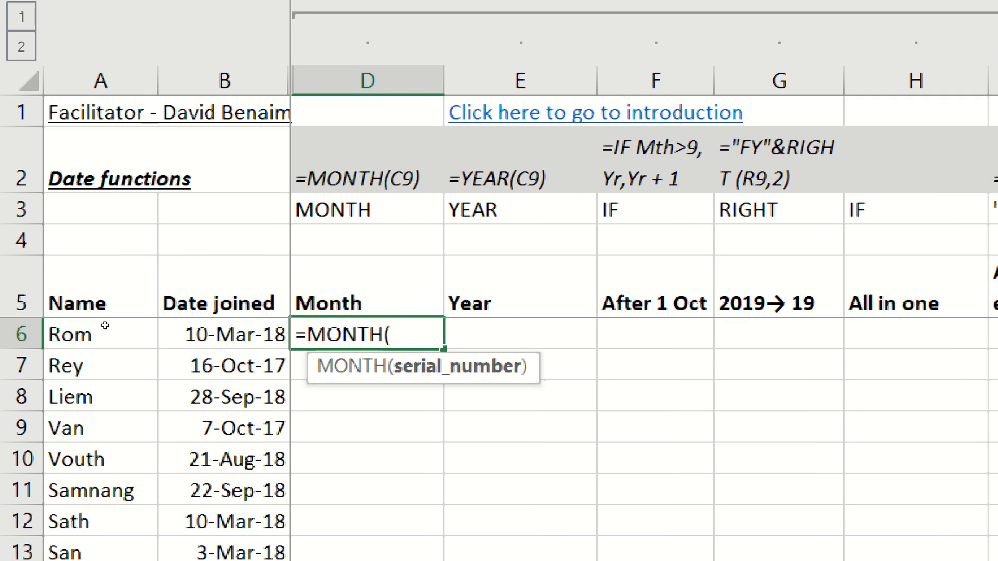
pyautogui.press('Left')
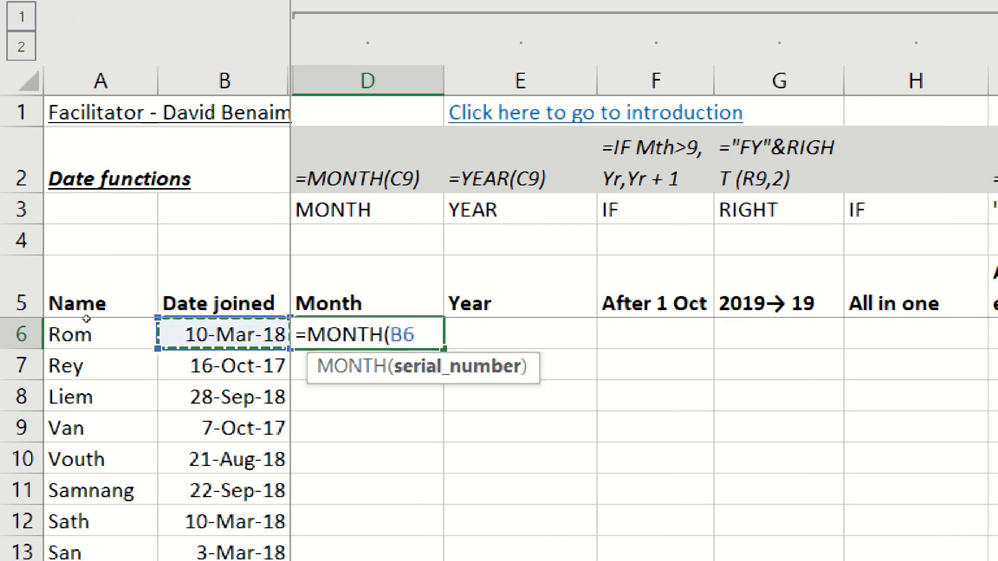
pyautogui.write(')')
pyautogui.press('Return')
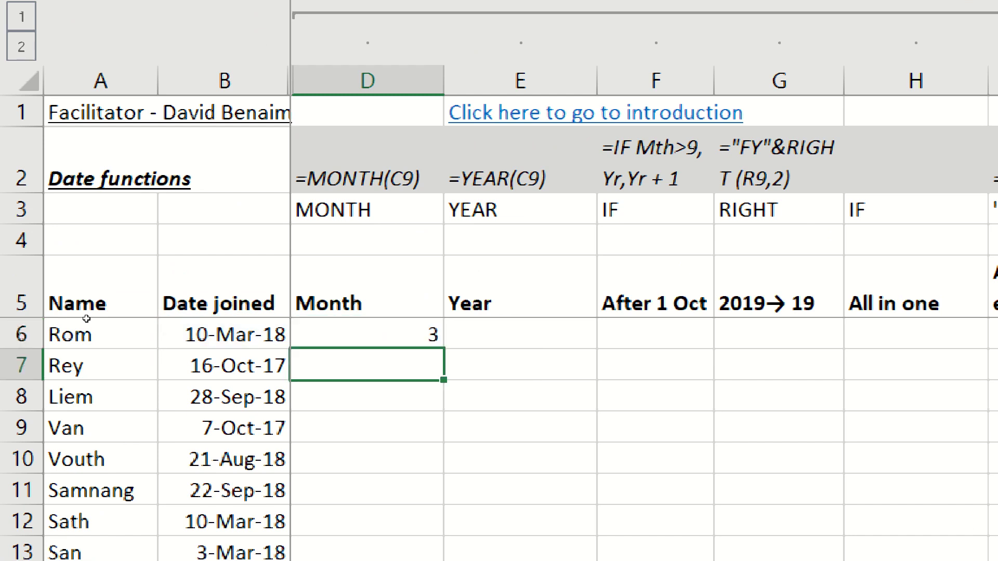
# - Fill the MONTH formula down the Month column, giving 3, 10, 9, 10
pyautogui.press('Up')
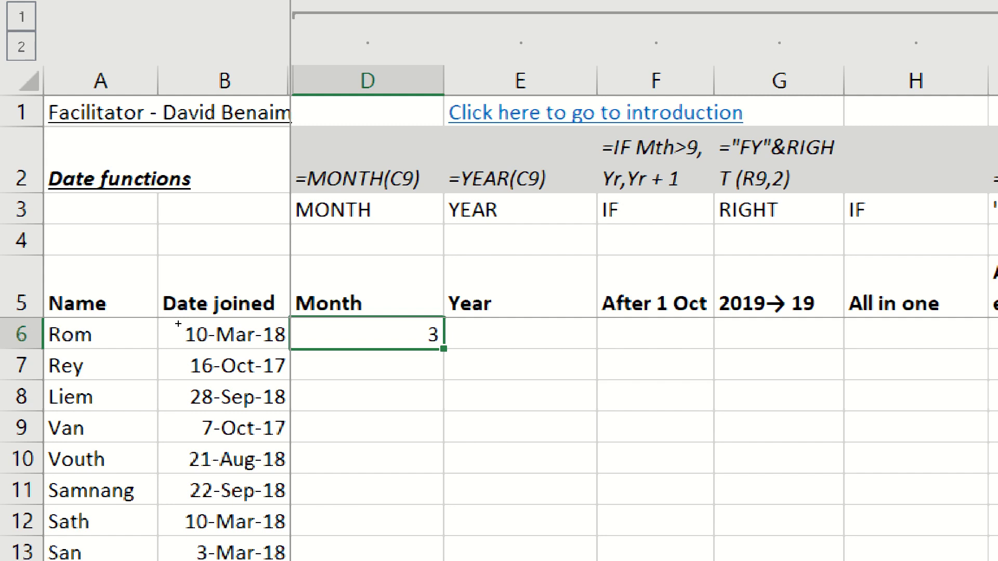
pyautogui.hotkey('ctrl', 'shift', 'Down')
pyautogui.hotkey('ctrl', 'd')
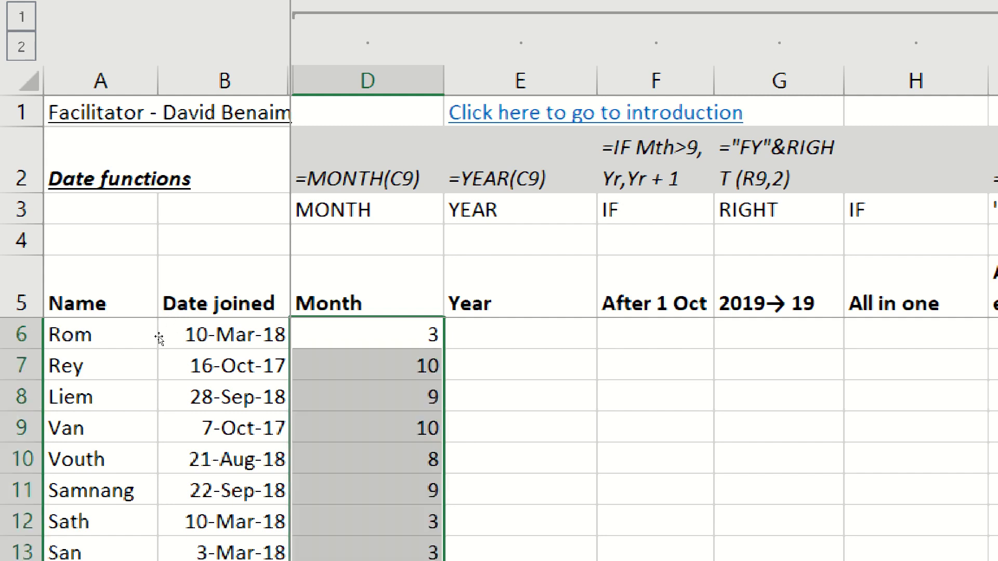
# - Enter =YEAR(B6) in E6 under Year
pyautogui.press('Right')
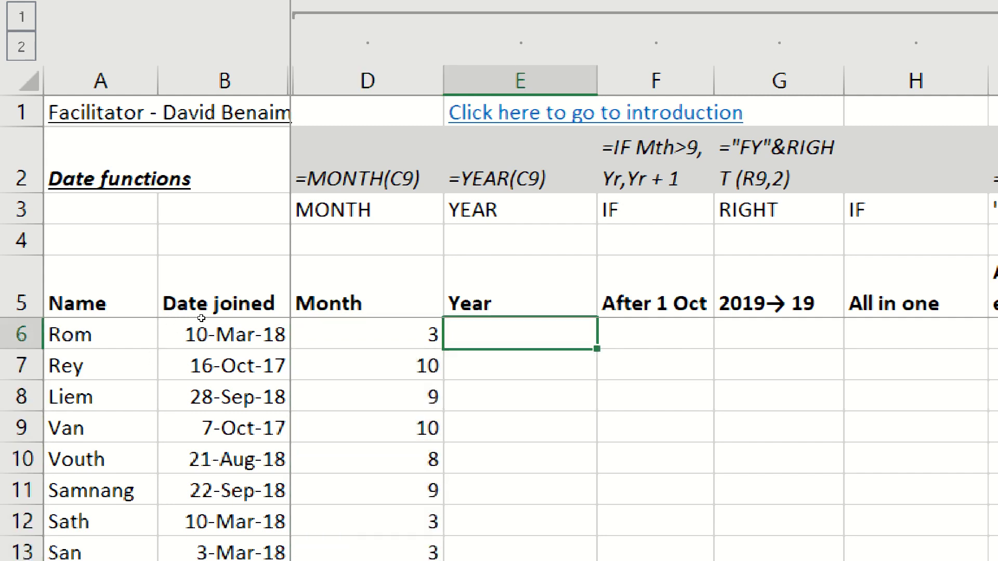
pyautogui.write('=year')
pyautogui.press('Tab')
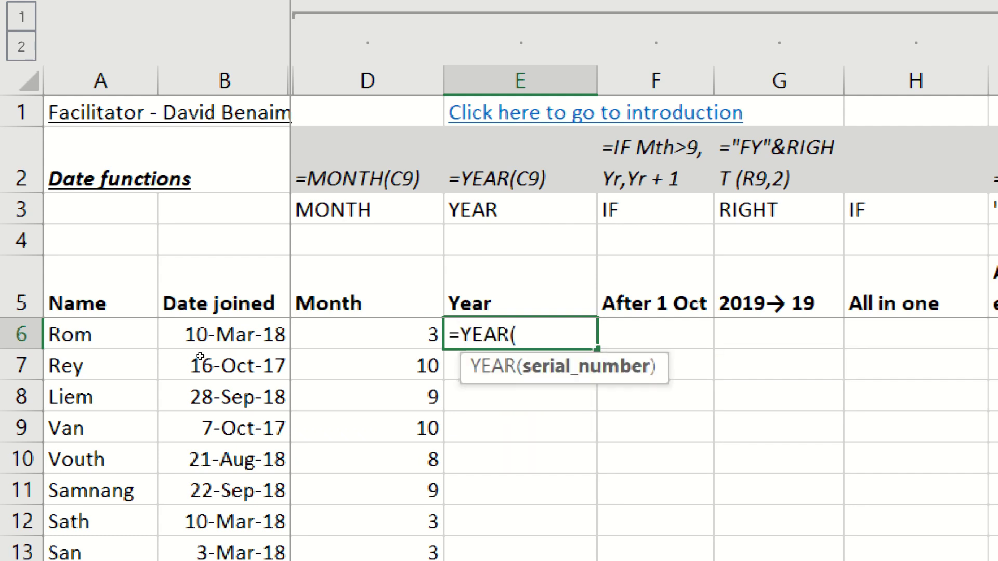
pyautogui.press('Left')
pyautogui.press('Left')
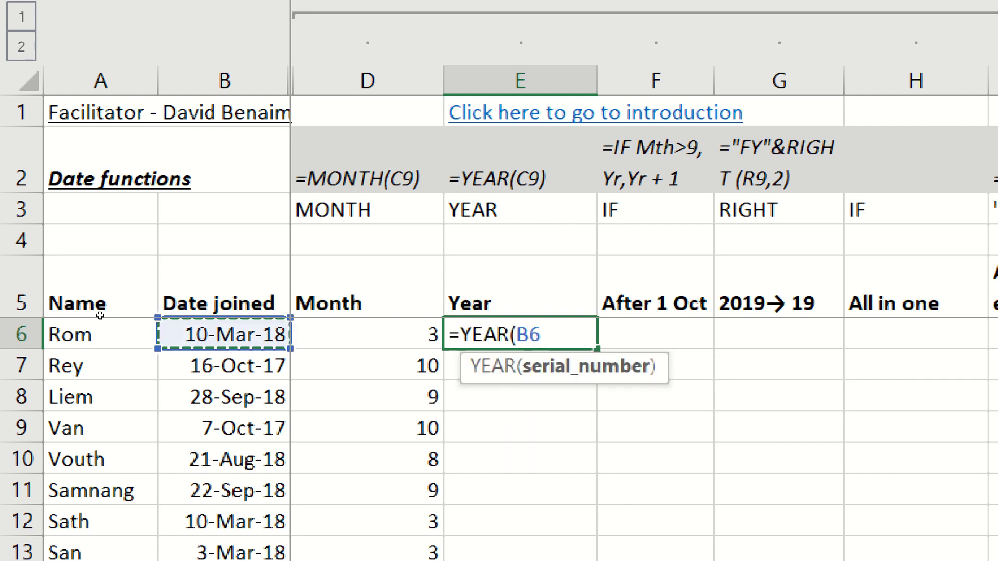
pyautogui.write(')')
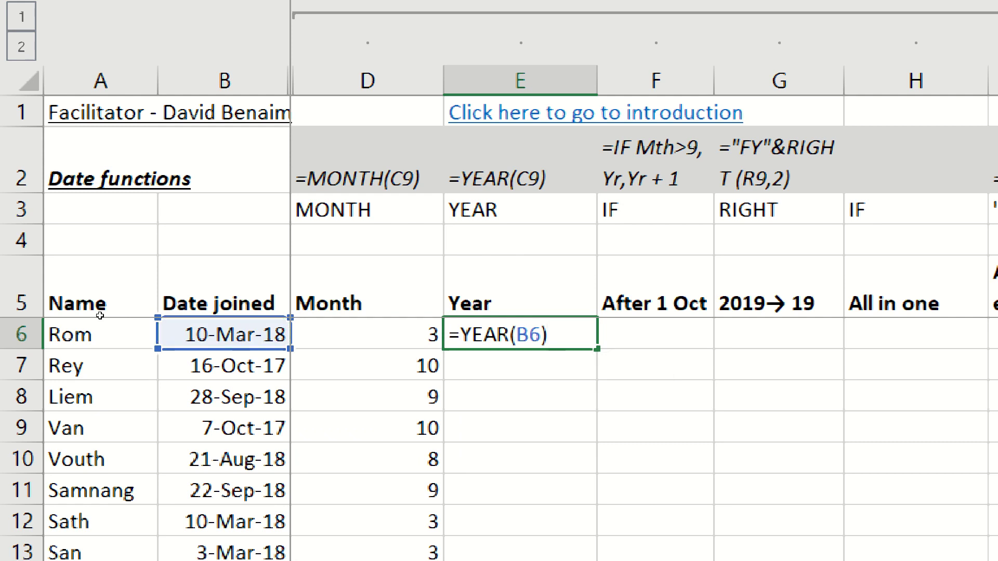
pyautogui.press('Return')
# - Fill the YEAR formula down column E, giving 2018, 2017, 2018 and so on
pyautogui.press('Up')
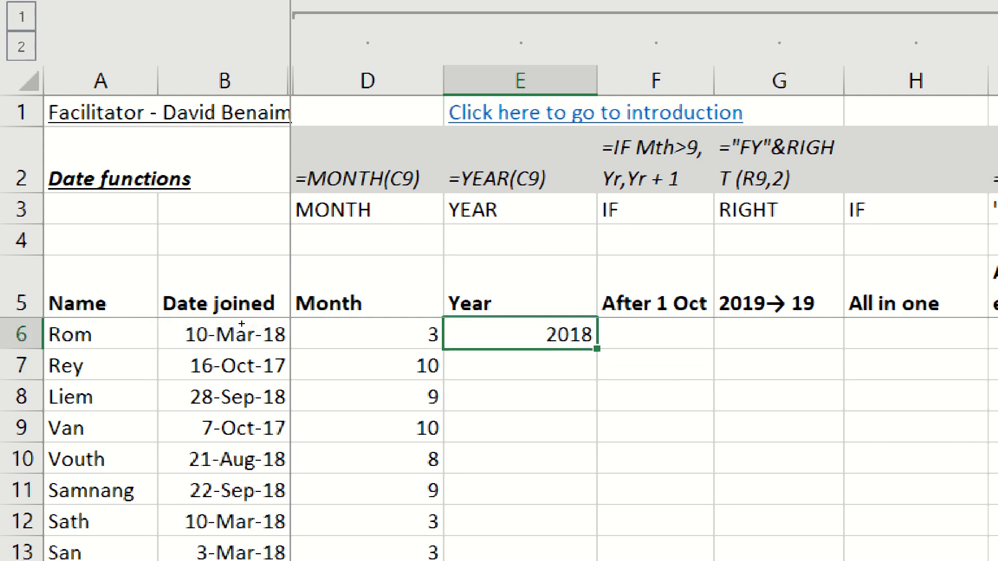
pyautogui.hotkey('ctrl', 'shift', 'Down')
pyautogui.hotkey('ctrl', 'd')
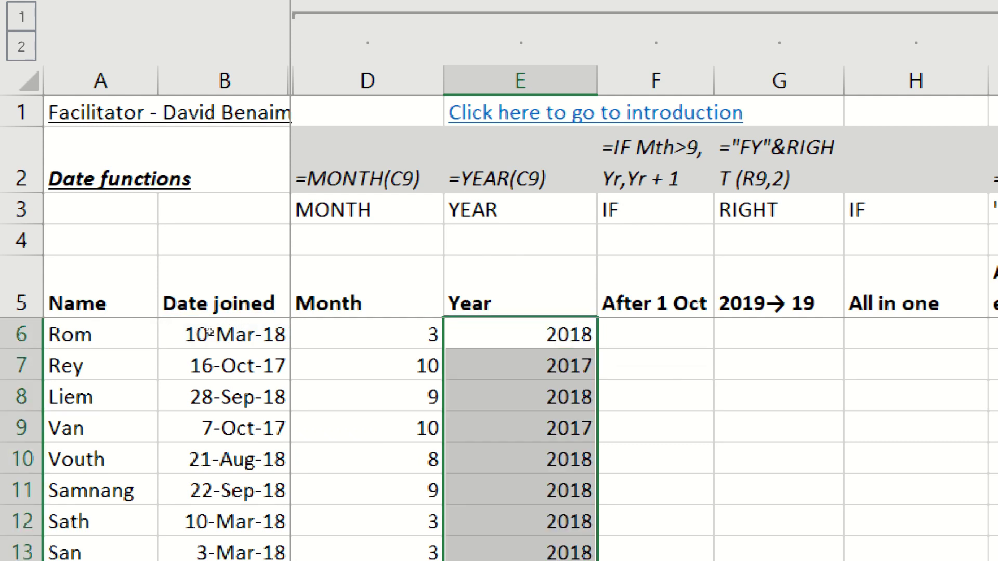
pyautogui.press('Left')
pyautogui.press('Left')
pyautogui.press('Down')
pyautogui.hotkey('shift', 'Up')
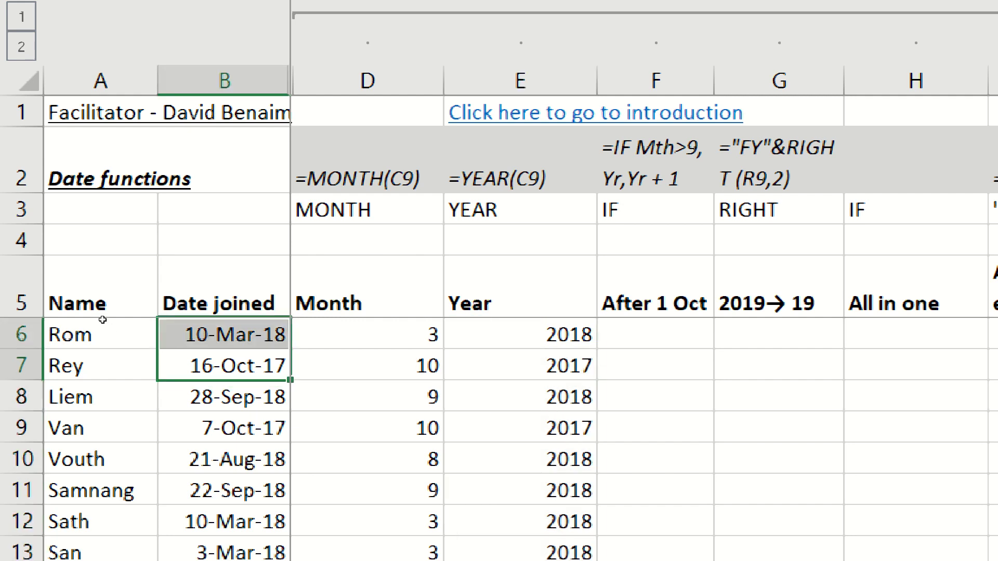
pyautogui.hotkey('shift', 'Down')
pyautogui.hotkey('shift', 'Up')
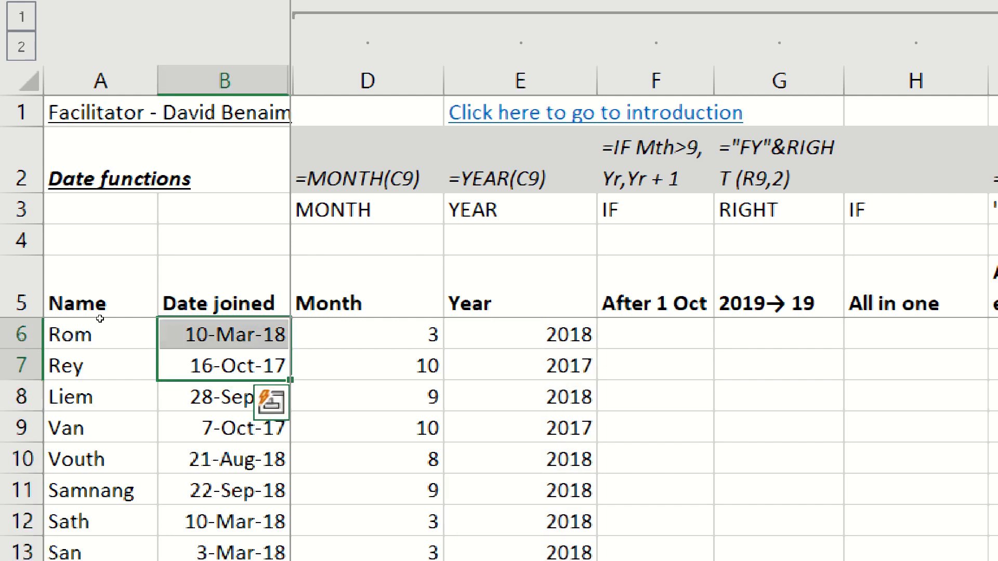
pyautogui.hotkey('shift', 'Down')
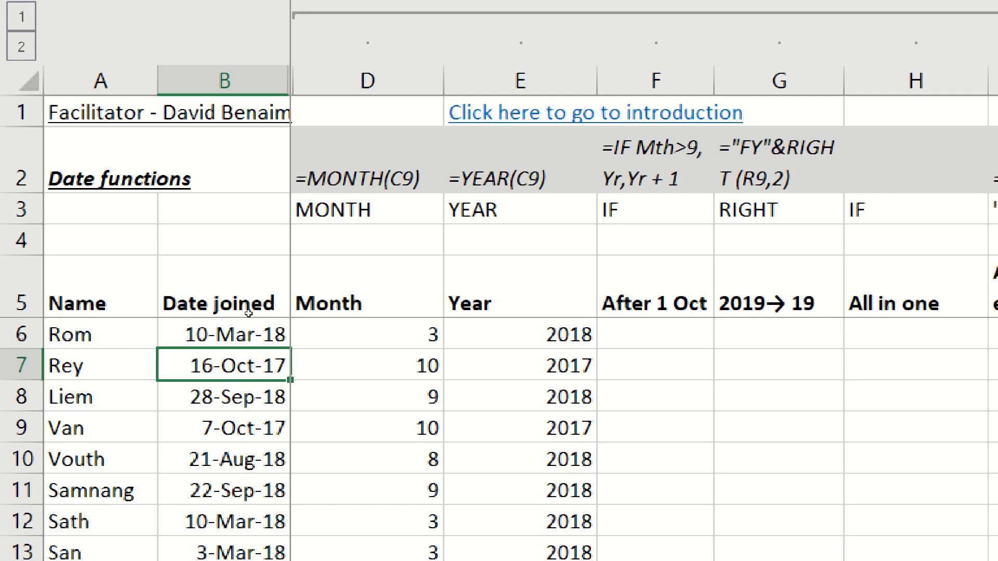
# - Rename the F5 heading from 'After 1 Oct' to 'After 1 Jul'
pyautogui.press('Up')
pyautogui.press('Up')
pyautogui.press('Right')
pyautogui.press('Right')
pyautogui.press('Right')
pyautogui.hotkey('shift', 'Down')
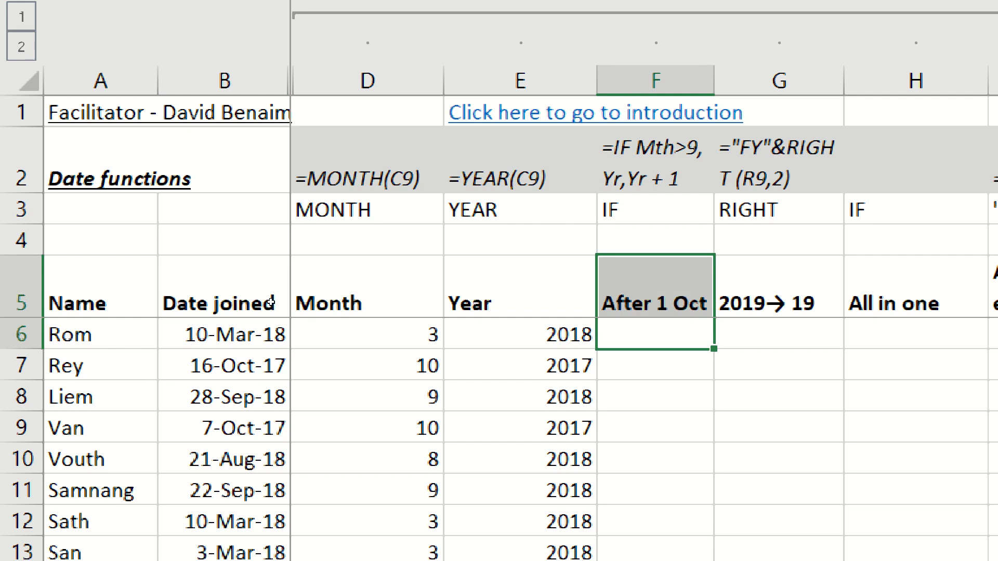
pyautogui.hotkey('shift', 'Up')
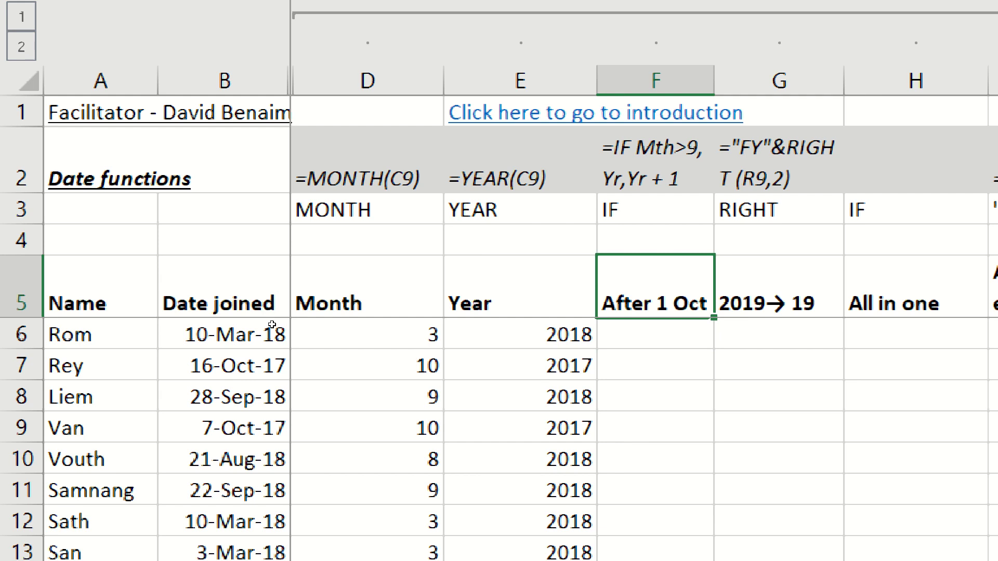
pyautogui.press('F2')
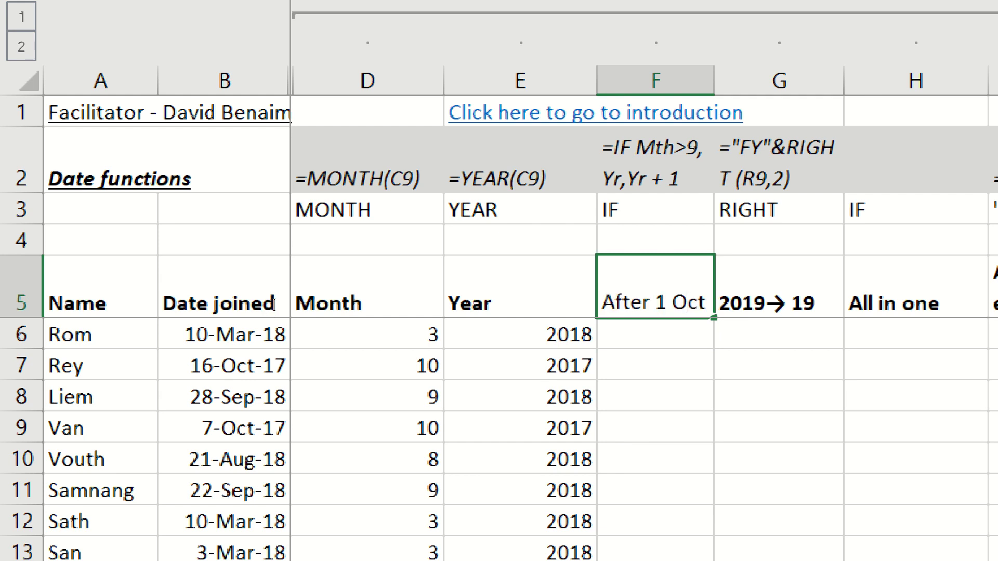
pyautogui.hotkey('ctrl', 'shift', 'Left')
pyautogui.write('Jul')
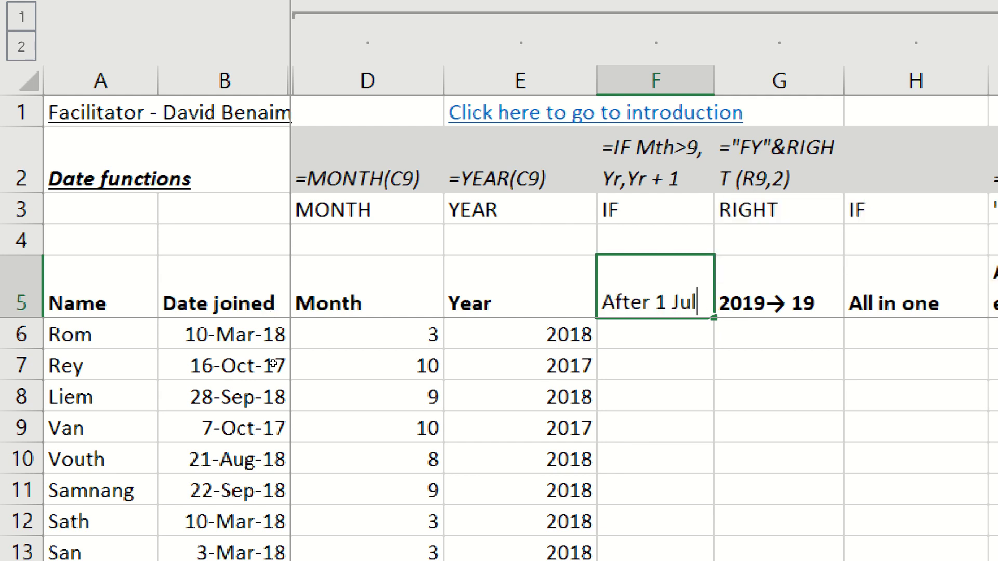
pyautogui.press('Return')
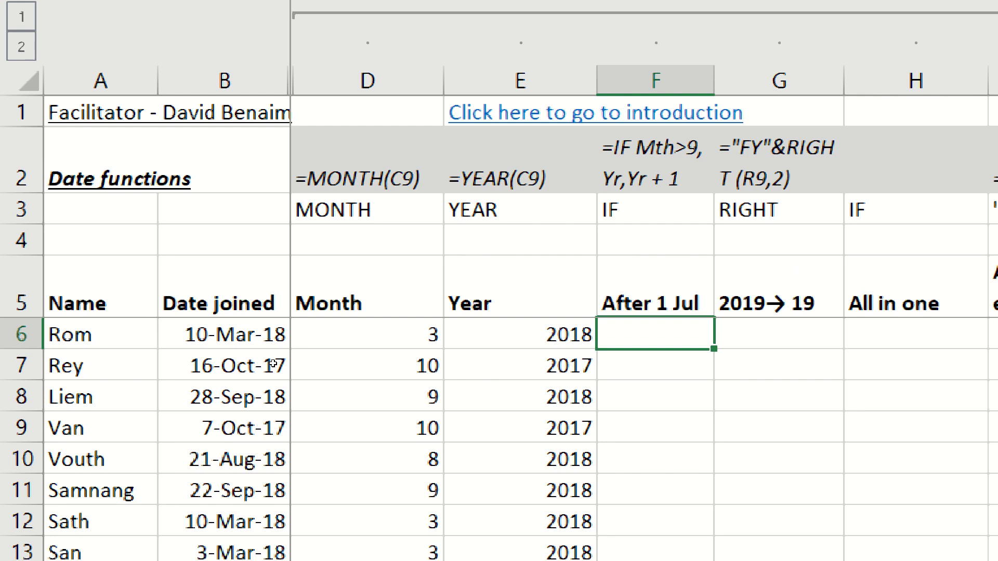
# - Begin the F6 formula as =IF(MONTH(B6)<7, using the join date as the test
pyautogui.write('=if')
pyautogui.press('Tab')
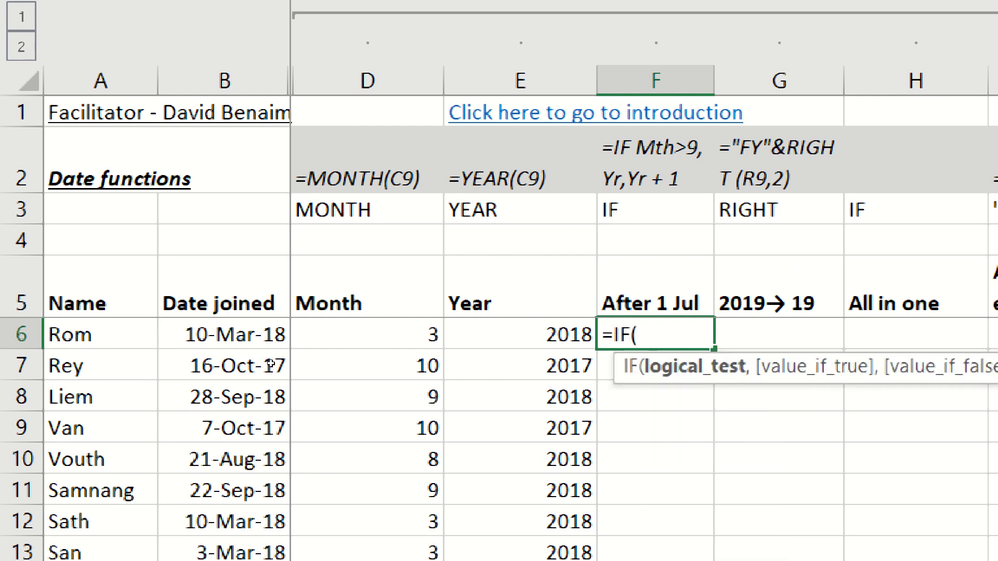
pyautogui.write('mon')
pyautogui.press('Tab')
pyautogui.press('Left')
pyautogui.press('Left')
pyautogui.press('Left')
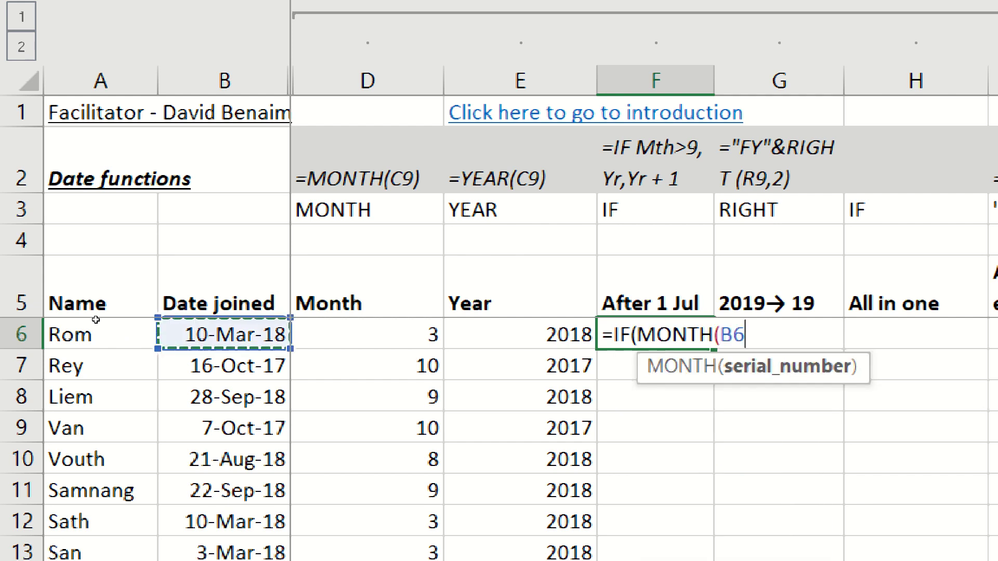
pyautogui.write(')')
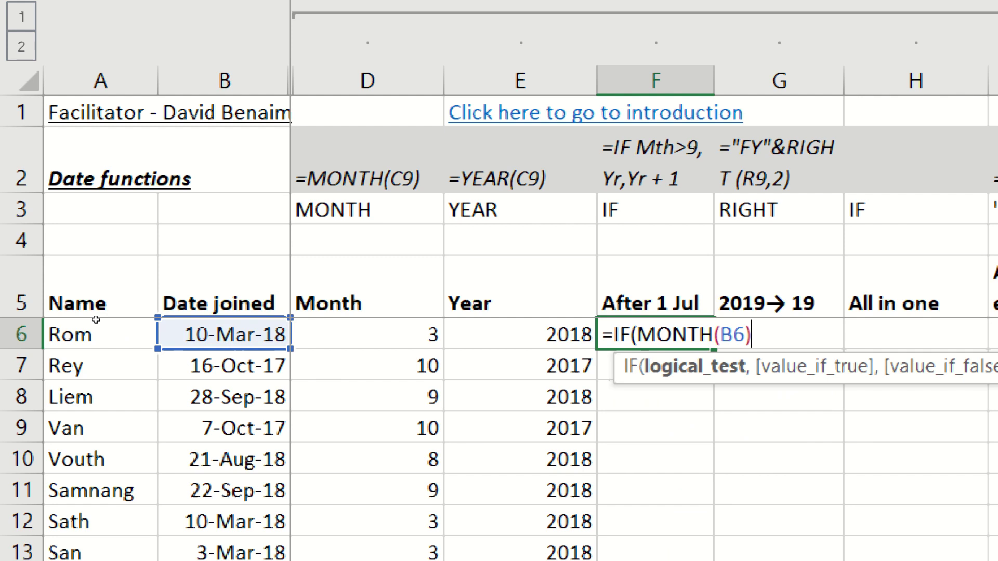
pyautogui.write('=')
pyautogui.press('BackSpace')
pyautogui.write('<7,')
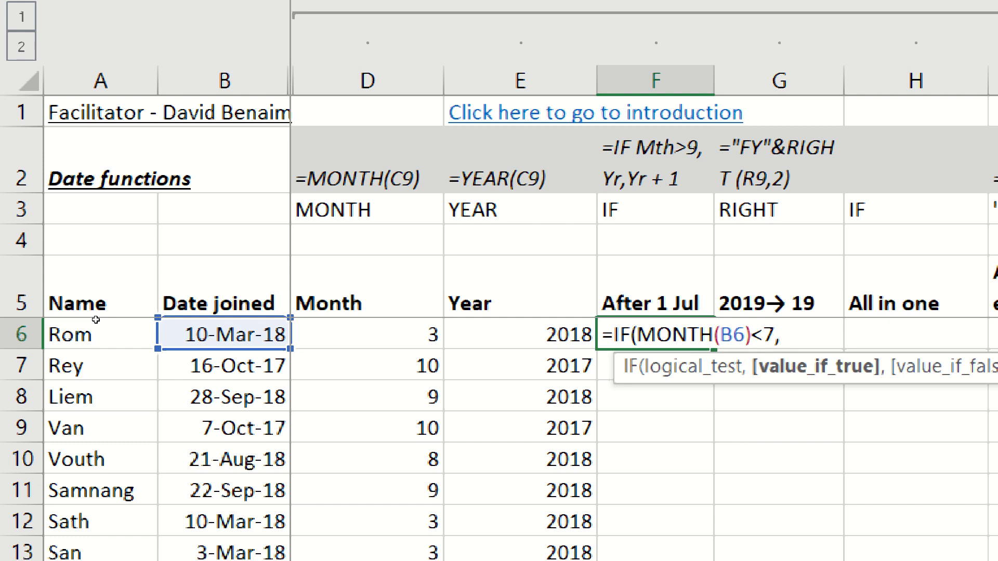
pyautogui.write('year')
# - Complete F6 as =IF(MONTH(B6)<7,YEAR(B6),YEAR(B6)+1)
pyautogui.press('Tab')
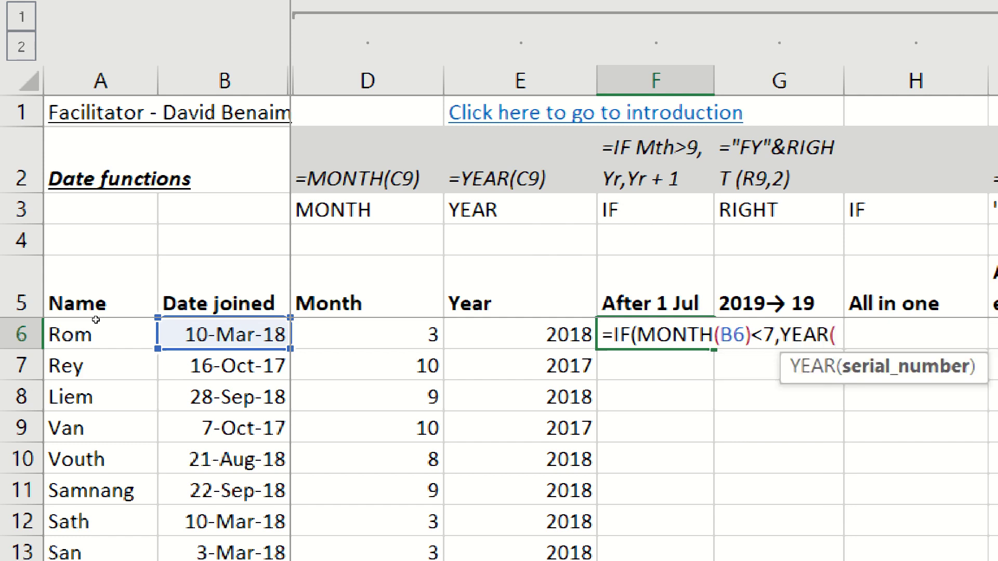
pyautogui.press('Left')
pyautogui.press('Left')
pyautogui.press('Left')
pyautogui.write(')')
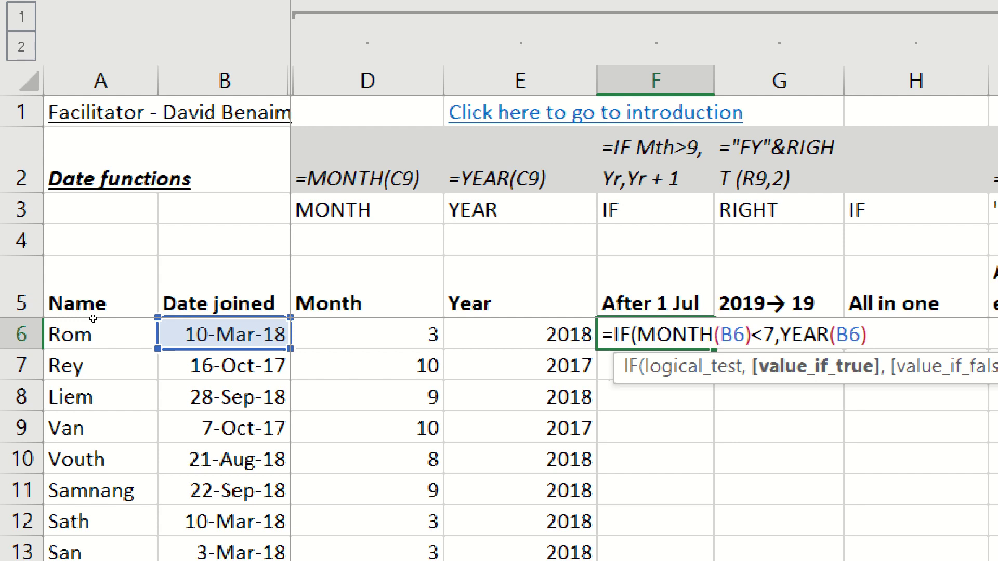
pyautogui.write(',')
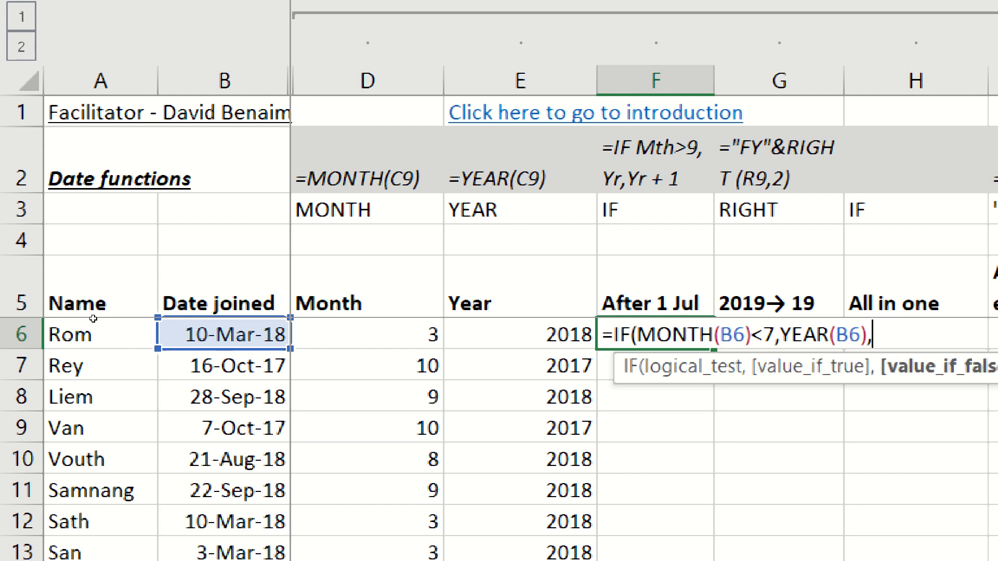
pyautogui.write('year')
pyautogui.press('Tab')
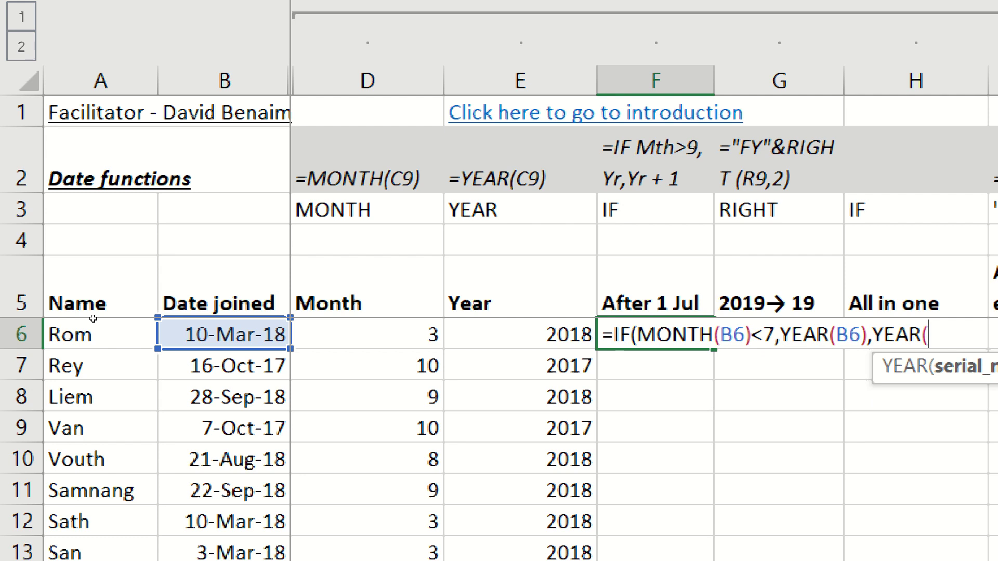
pyautogui.write('B6)')
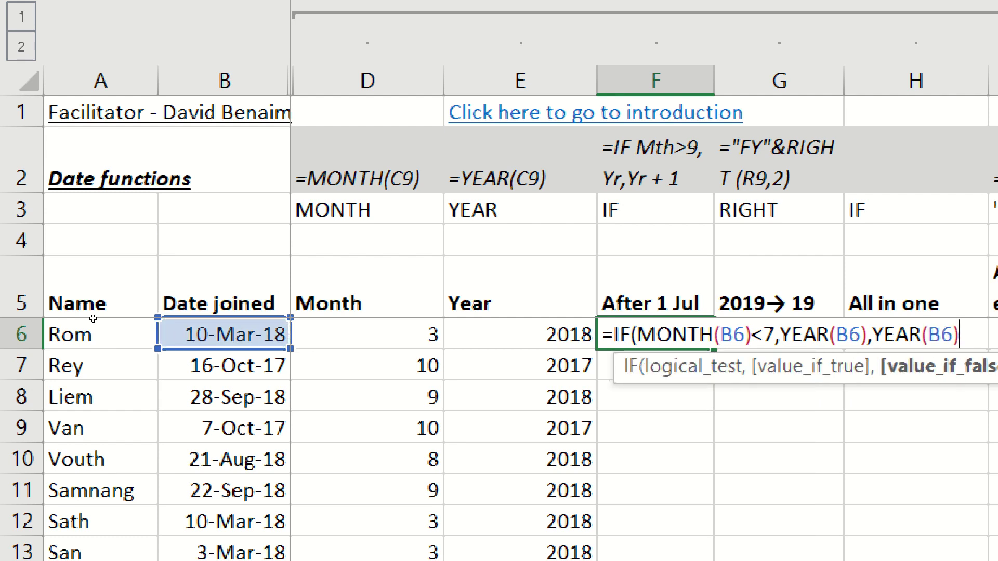
pyautogui.write('+1)')
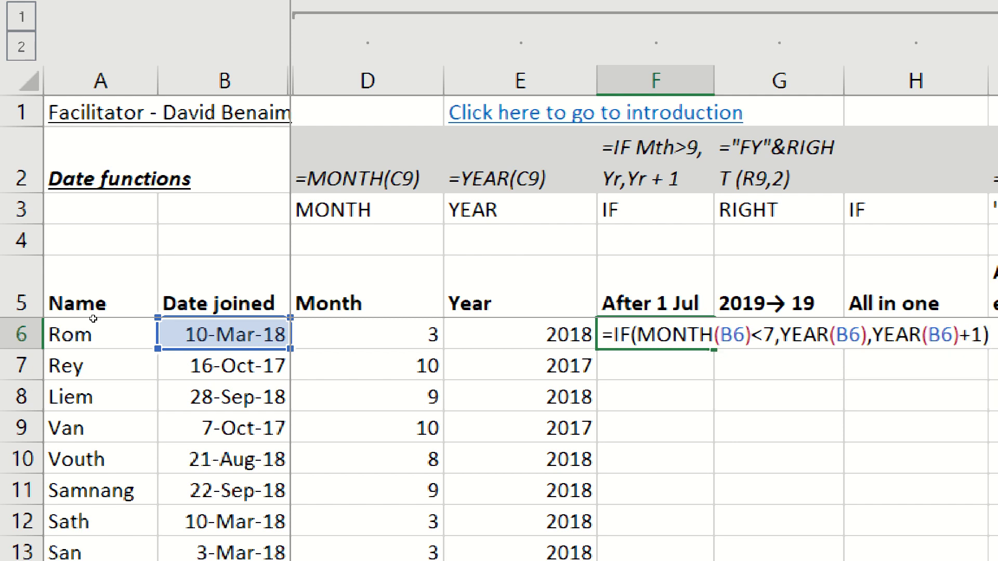
pyautogui.press('Return')
# - Fill the financial-year formula down from F6 through F14
pyautogui.press('Up')
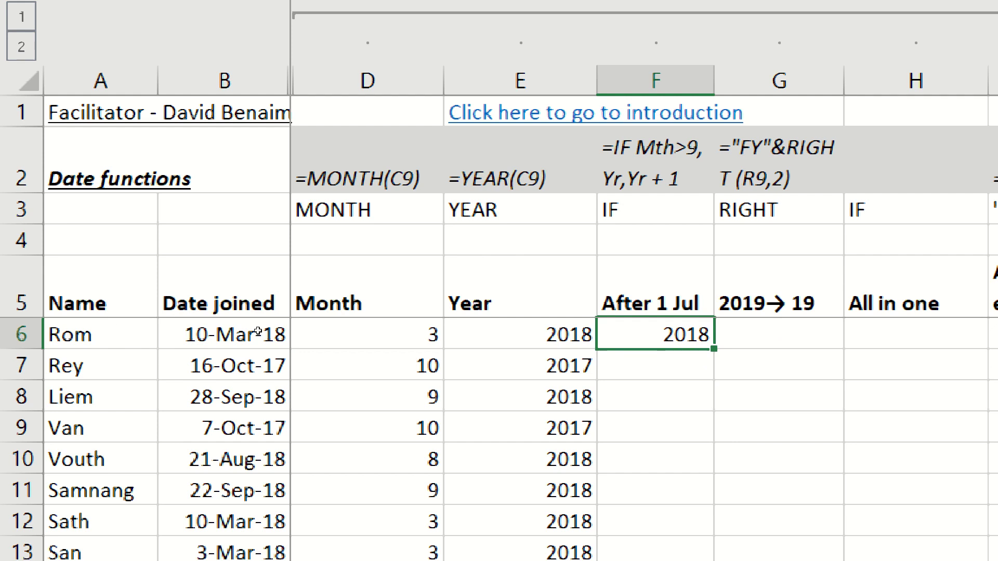
pyautogui.hotkey('shift', 'Down')
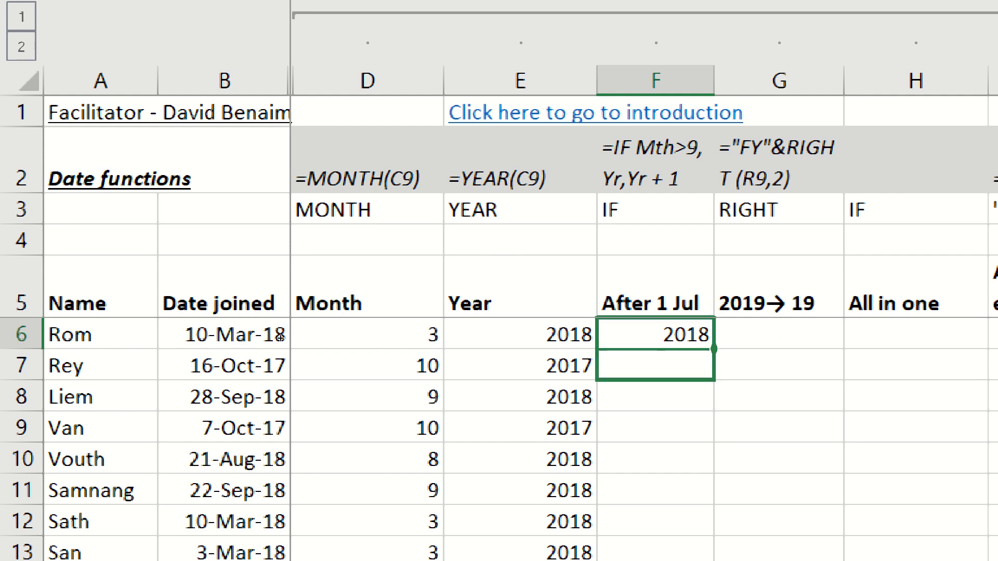
pyautogui.hotkey('ctrl', 'd')
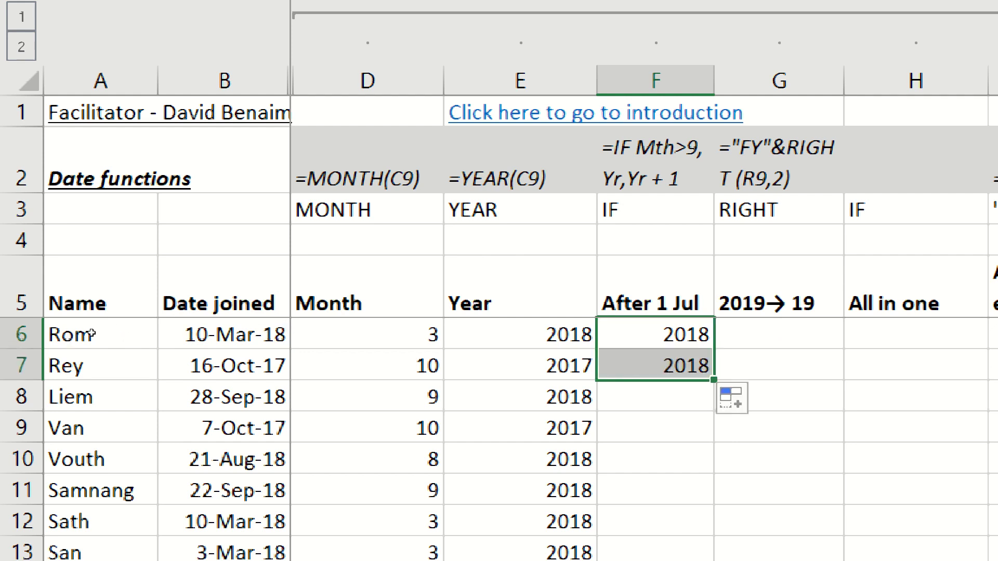
pyautogui.press('Left')
pyautogui.press('Left')
pyautogui.press('Left')
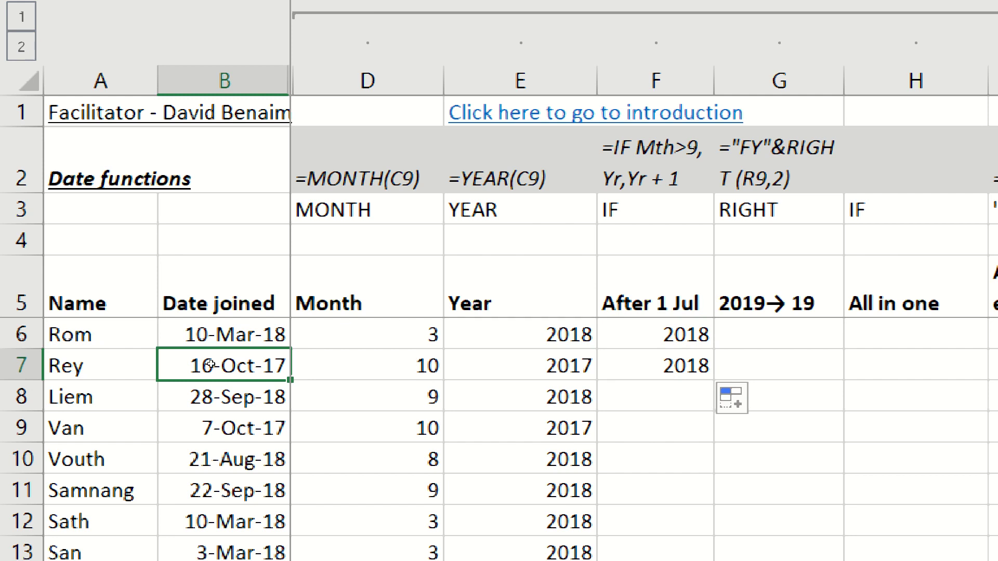
pyautogui.press('Right')
pyautogui.press('Right')
pyautogui.press('Right')
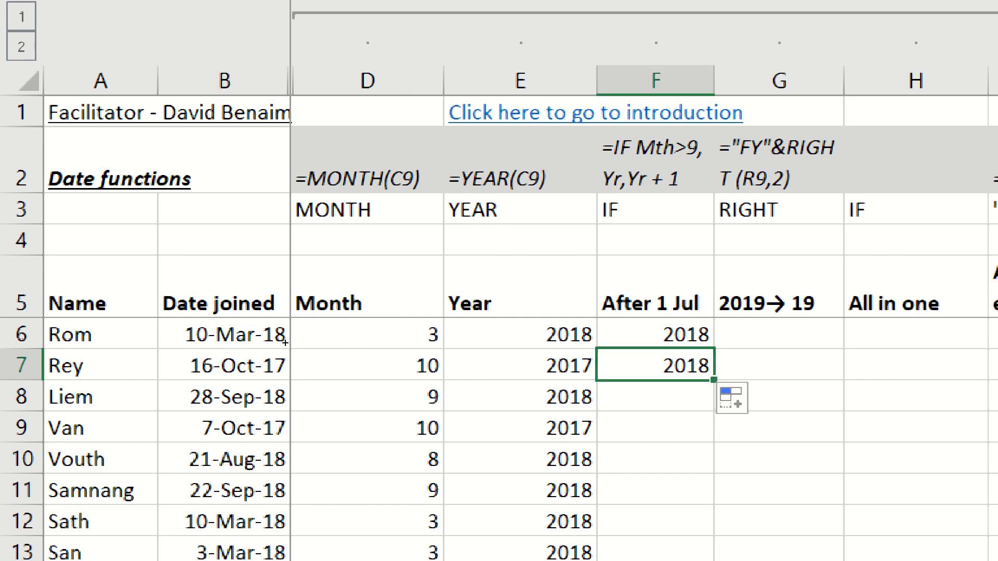
pyautogui.hotkey('shift', 'Down')
pyautogui.hotkey('shift', 'Down')
pyautogui.hotkey('shift', 'Down')
pyautogui.hotkey('shift', 'Down')
pyautogui.hotkey('shift', 'Down')
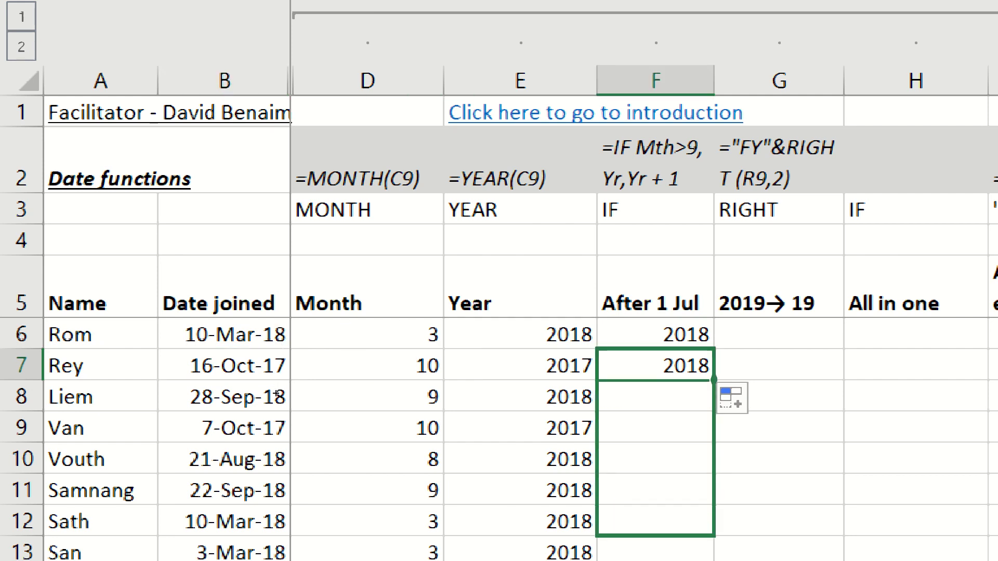
pyautogui.hotkey('shift', 'Down')
pyautogui.hotkey('shift', 'Down')
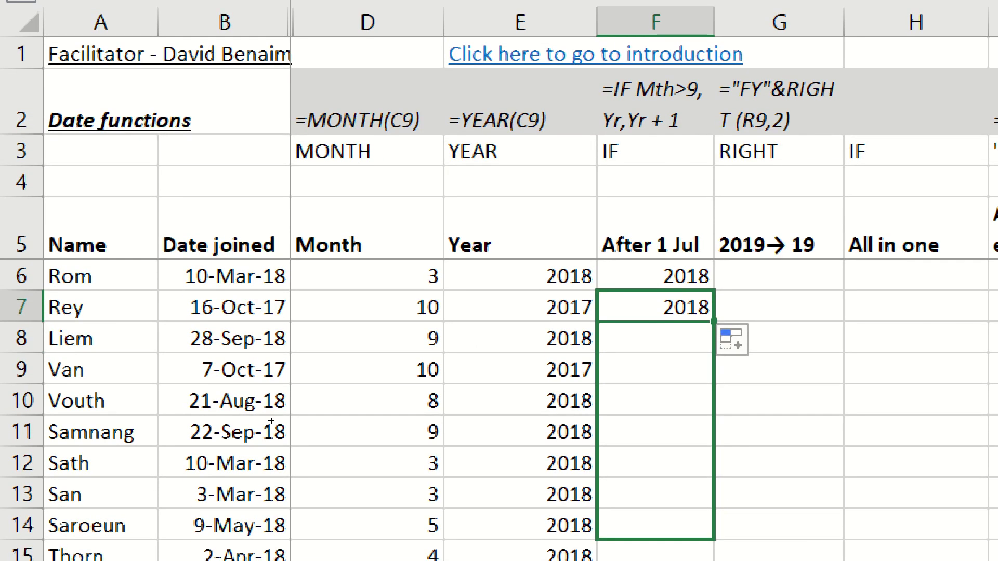
pyautogui.hotkey('ctrl', 'd')
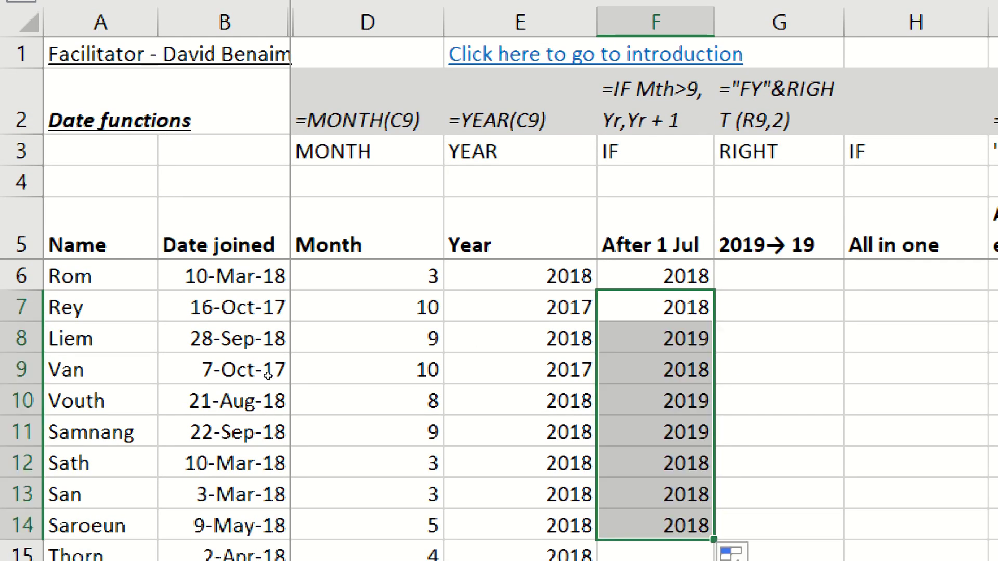
# - Check the results, such as 2019 in F8 for the 28-Sep-18 join date
pyautogui.press('Down')
pyautogui.press('Down')
pyautogui.press('Down')
pyautogui.press('Up')
pyautogui.press('Up')
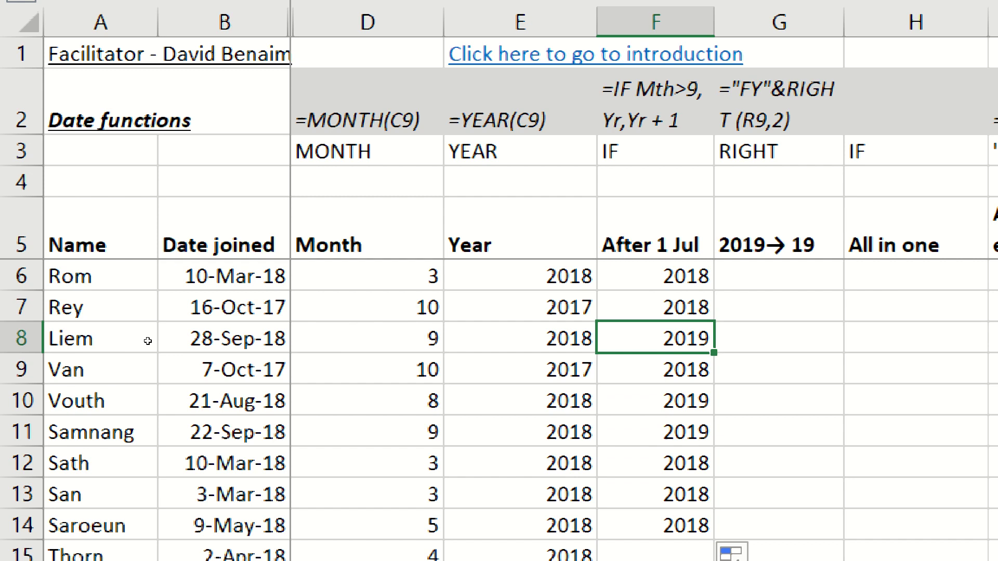
pyautogui.press('Left')
pyautogui.press('Left')
pyautogui.press('Left')
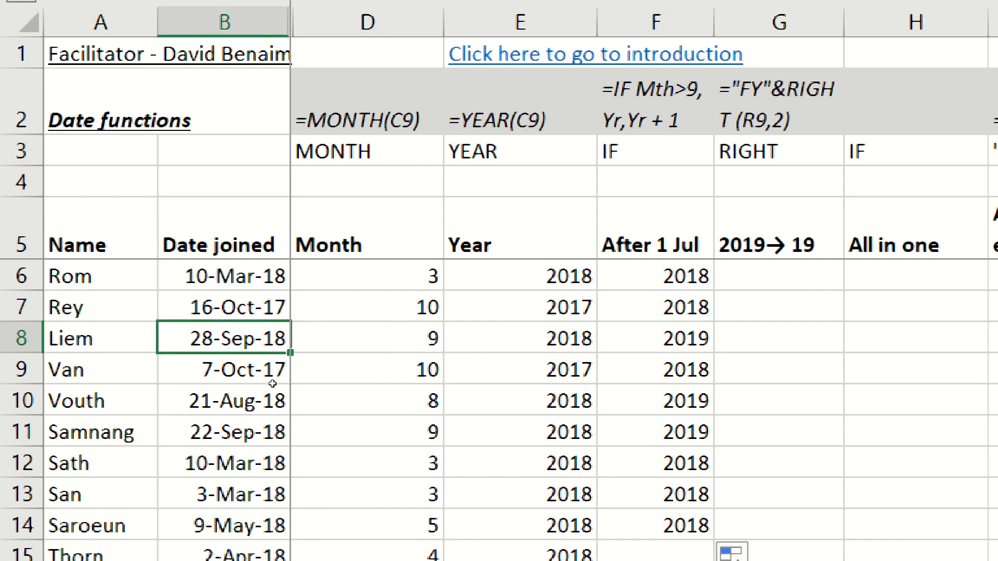
pyautogui.press('Down')
pyautogui.press('Down')
pyautogui.press('Down')
pyautogui.press('Right')
pyautogui.press('Right')
pyautogui.press('Right')
pyautogui.press('Down')
pyautogui.press('Down')
pyautogui.press('Down')
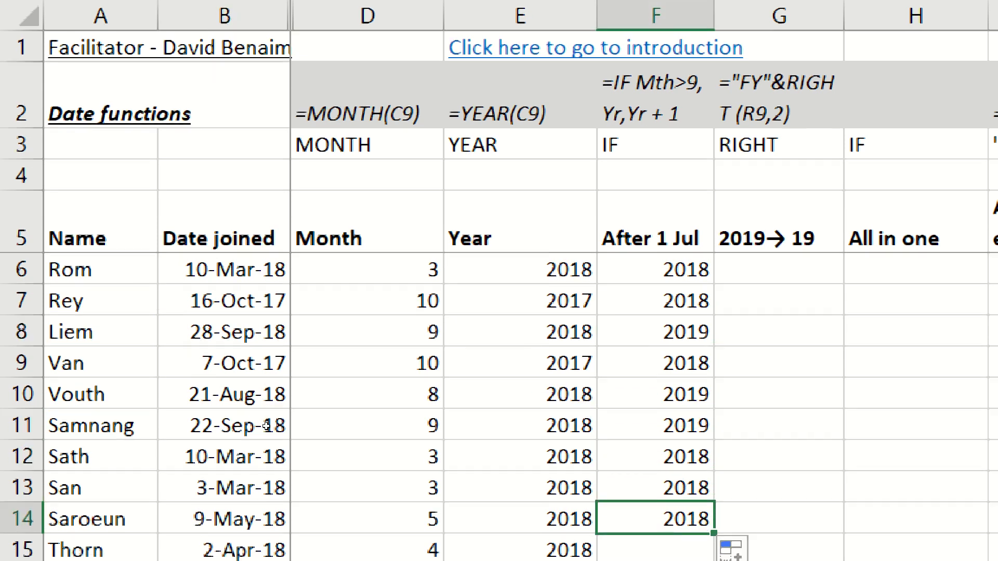
pyautogui.press('Up')
pyautogui.press('Up')
pyautogui.press('Up')
pyautogui.press('Up')
pyautogui.press('Up')
pyautogui.press('Up')
pyautogui.press('Up')
pyautogui.press('Up')
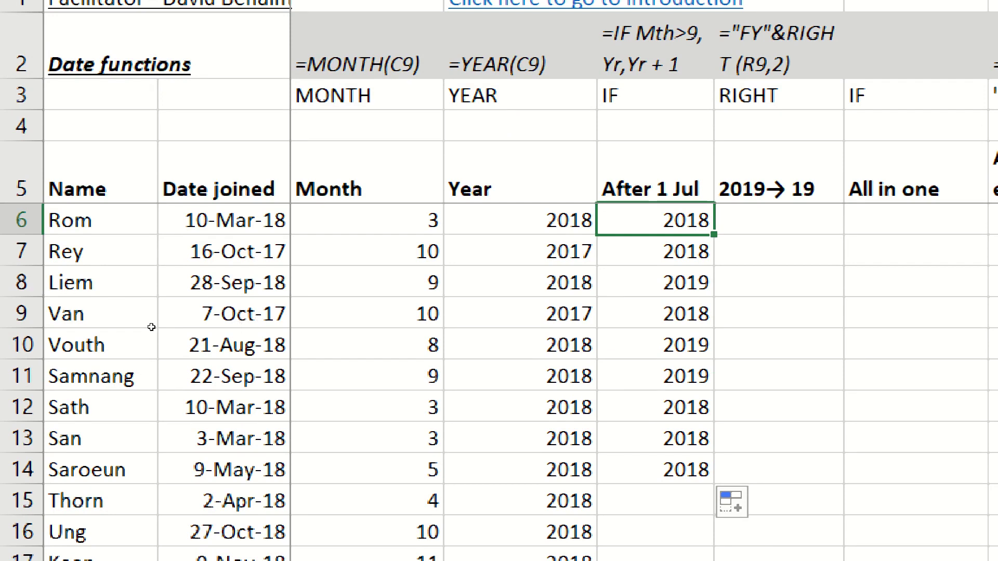
pyautogui.press('Left')
pyautogui.press('Left')
pyautogui.press('Left')
pyautogui.press('Left')
pyautogui.press('F2')
pyautogui.press('Left')
pyautogui.press('Left')
pyautogui.press('Left')
pyautogui.press('Left')
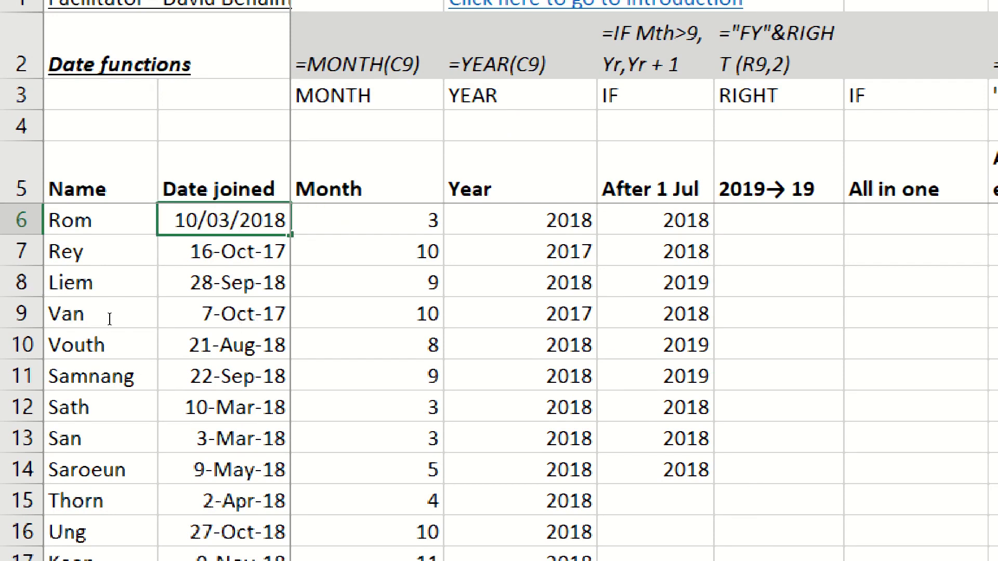
pyautogui.hotkey('shift', 'Left')
pyautogui.write('2')
pyautogui.press('Return')
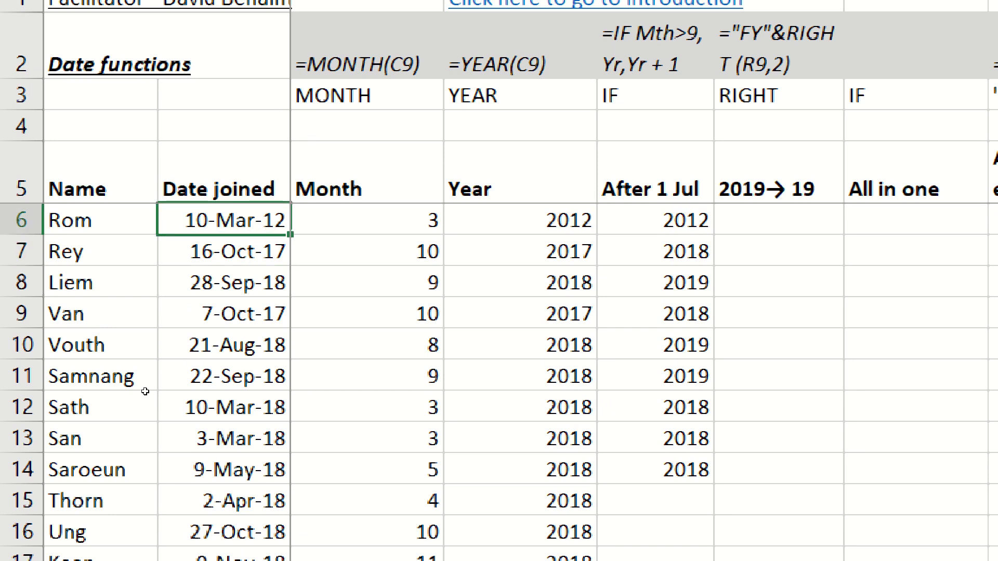
pyautogui.press('Up')
pyautogui.press('Right')
pyautogui.press('Right')
pyautogui.press('Right')
pyautogui.hotkey('ctrl', 'z')
pyautogui.press('Right')
pyautogui.press('Right')
pyautogui.press('Right')
pyautogui.press('Right')
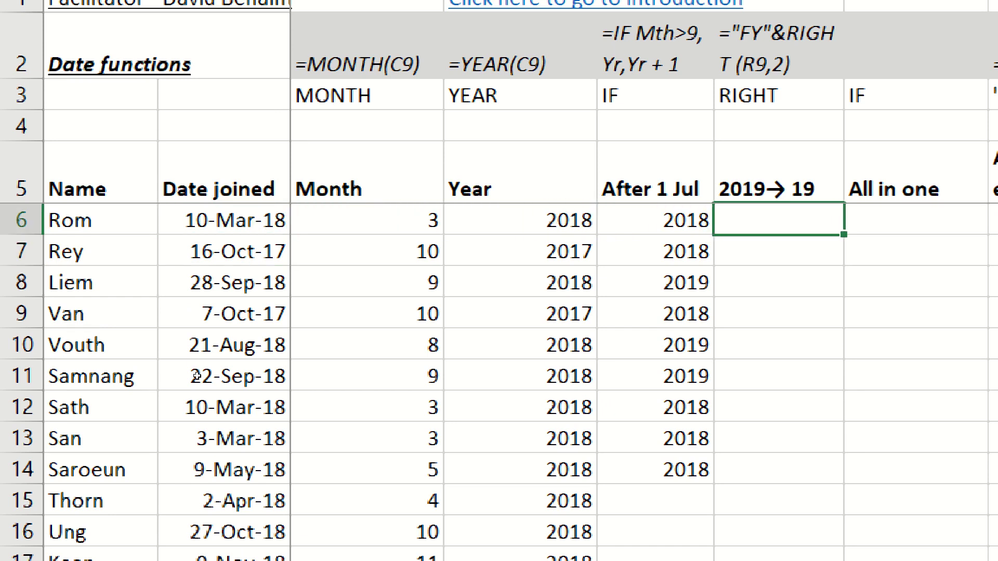
pyautogui.press('Left')
pyautogui.hotkey('ctrl', 'Down')
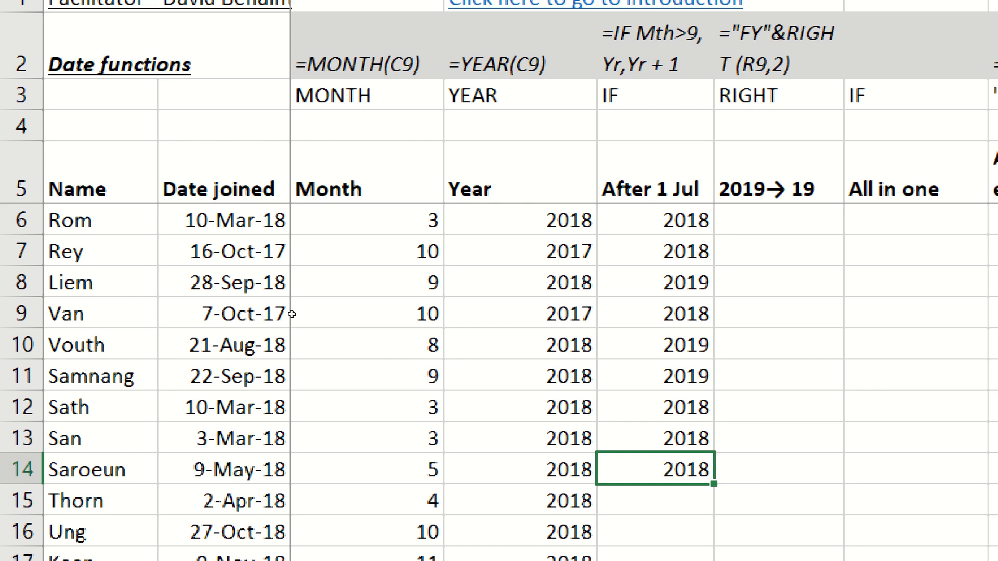
# - Enter ="FY"&F6 in G6 so it shows FY2018
pyautogui.hotkey('ctrl', 'Up')
pyautogui.press('Right')
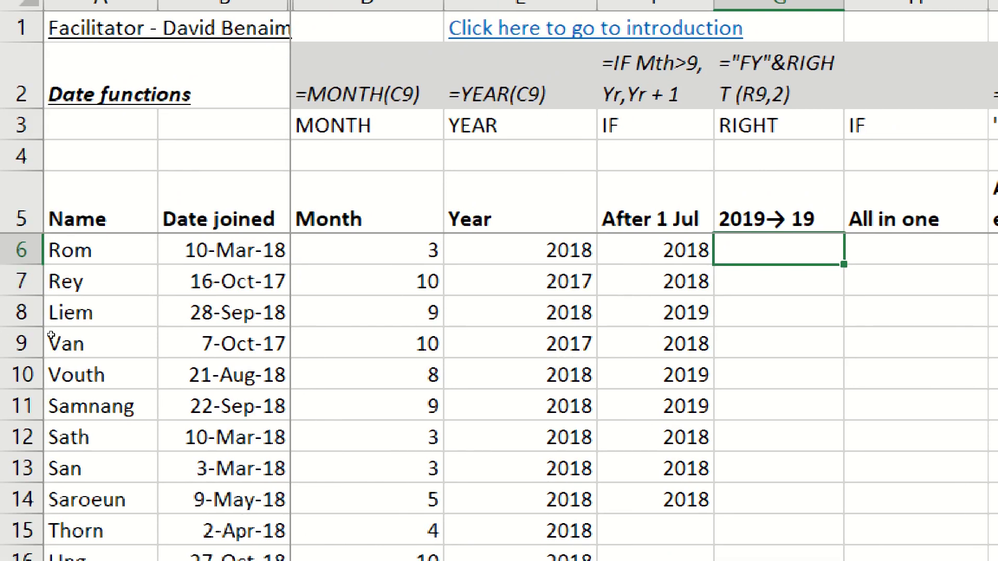
pyautogui.write('=')
pyautogui.write('"FY"&')
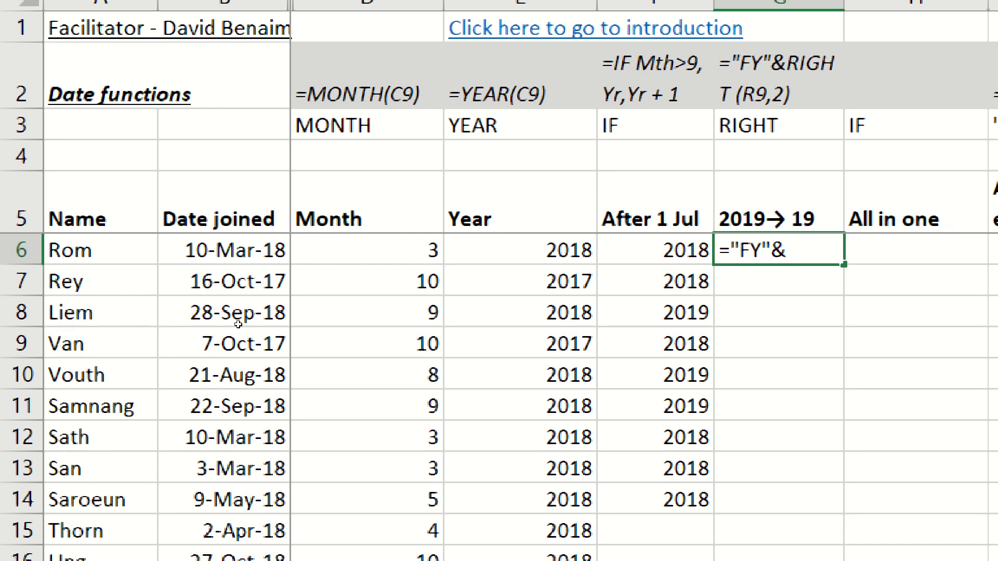
pyautogui.press('Left')
pyautogui.press('Return')
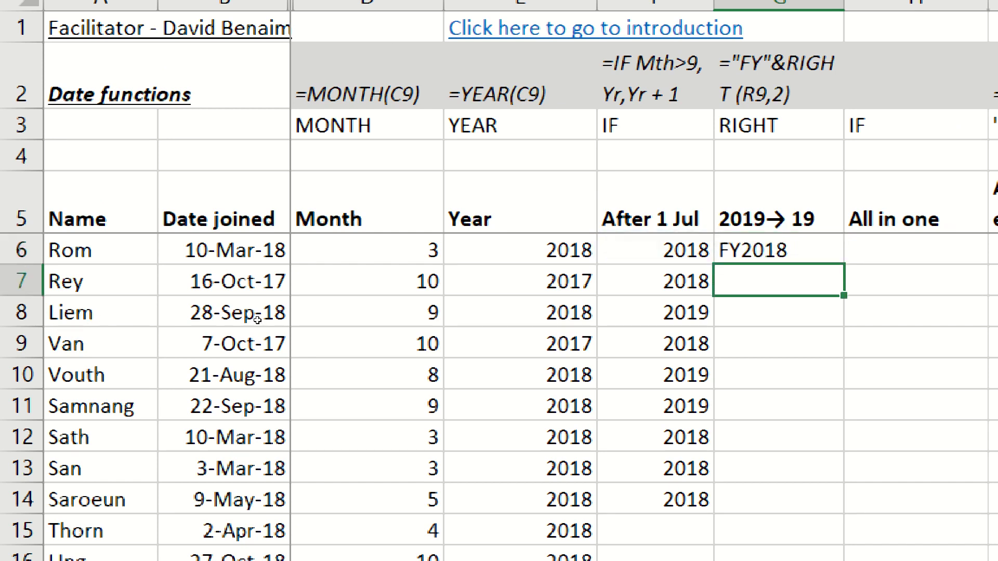
pyautogui.press('Up')
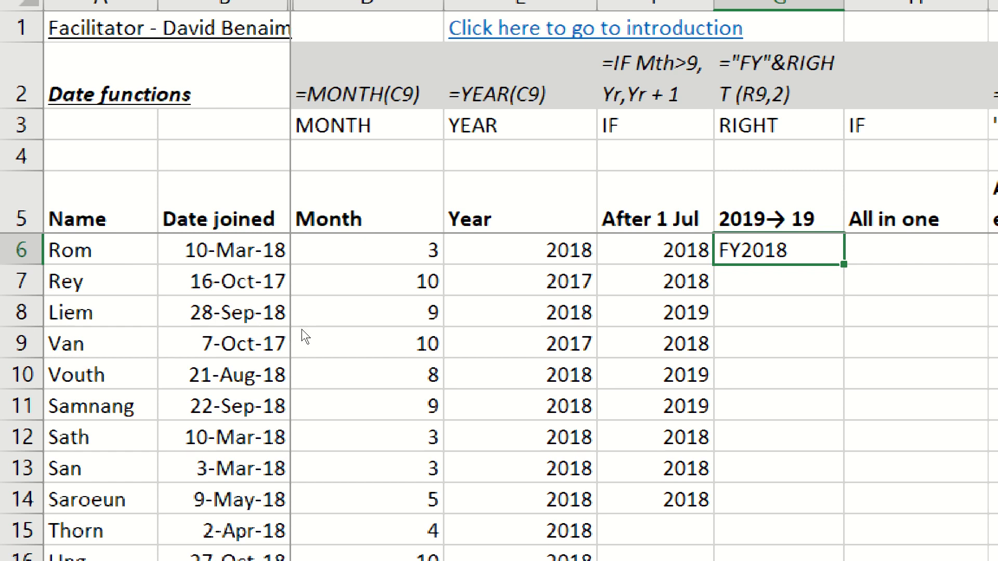
# - Change G6 to ="FY"&RIGHT(F6,2) so it shows FY18
pyautogui.press('F2')
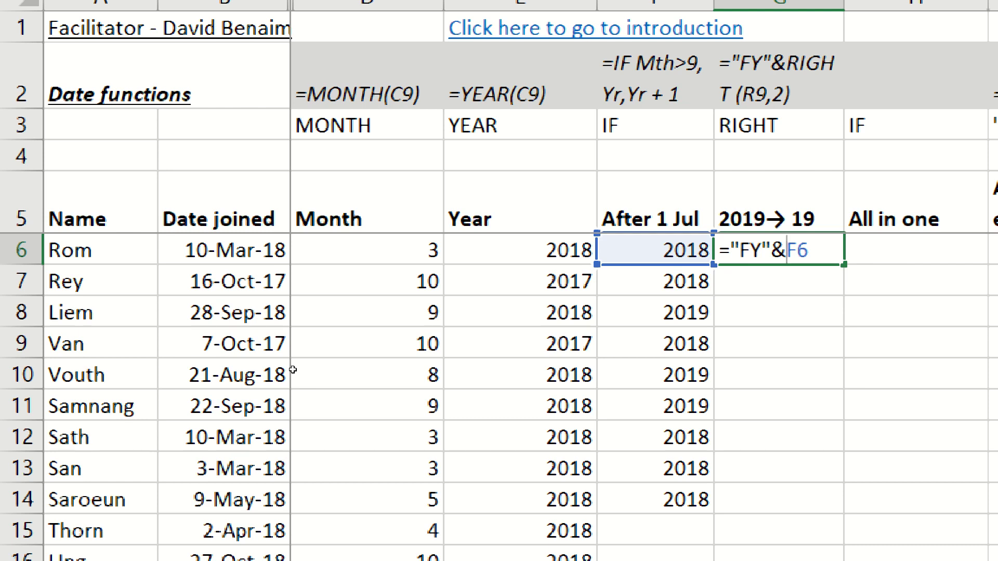
pyautogui.write('righ')
pyautogui.press('Tab')
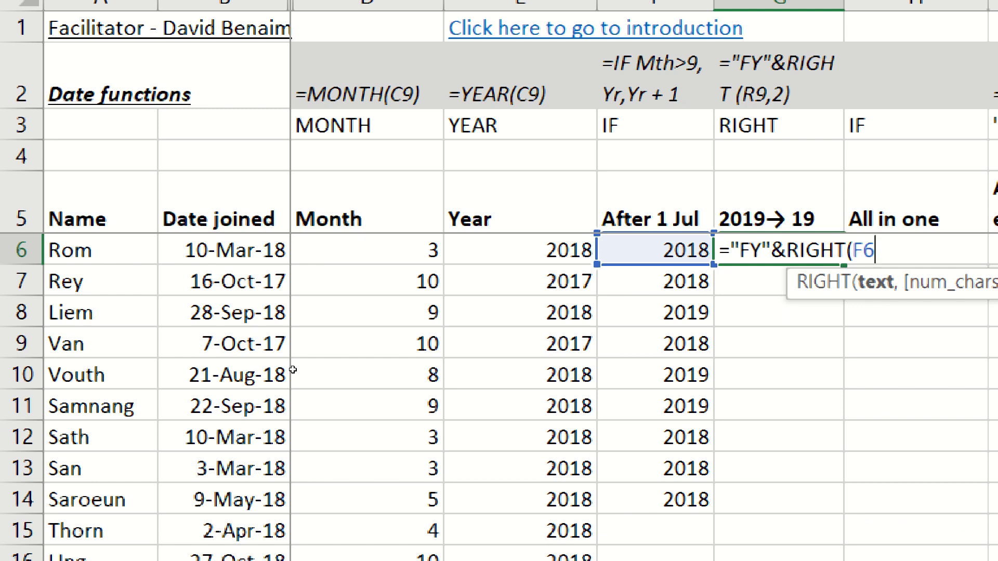
pyautogui.write(',2)')
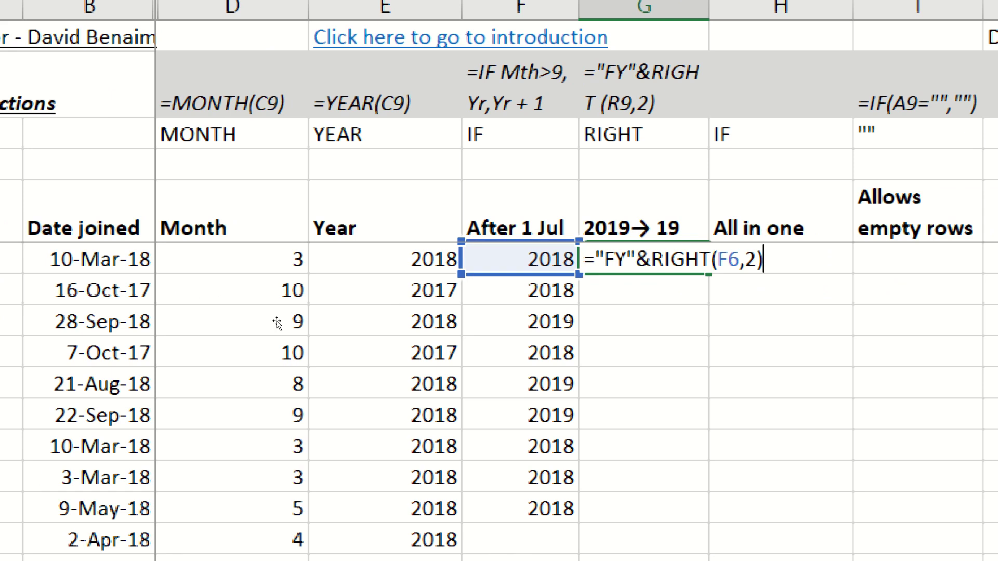
pyautogui.press('Return')
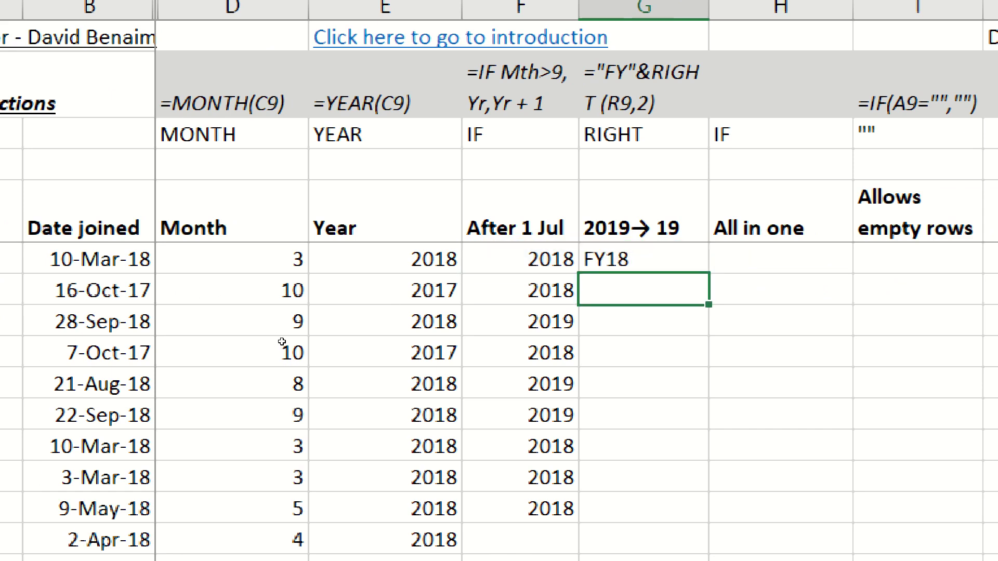
pyautogui.press('Up')
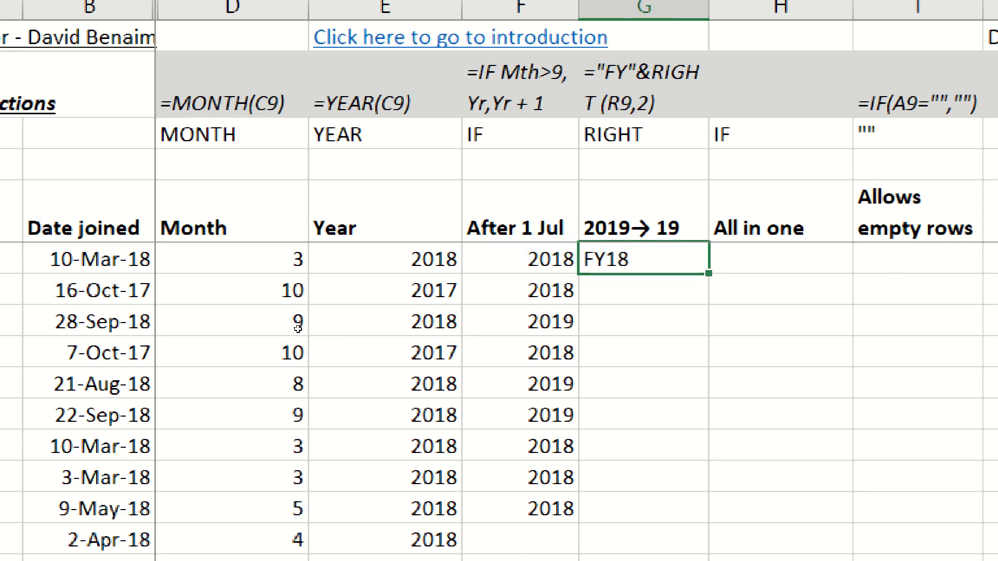
# - Fill the FY formula down column G and the After 1 Jul formula down column F
pyautogui.hotkey('ctrl', 'shift', 'Down')
pyautogui.hotkey('ctrl', 'd')
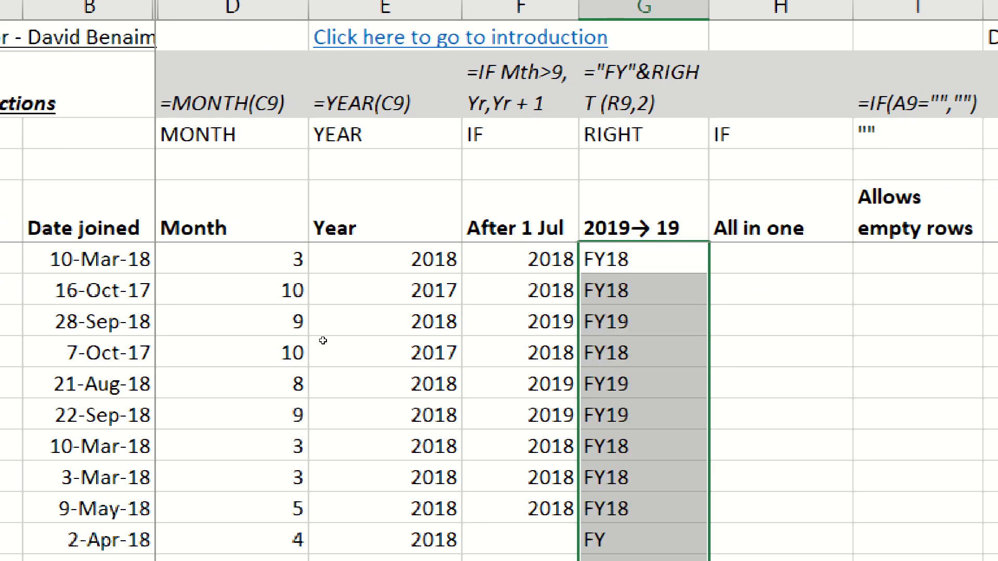
pyautogui.press('Down')
pyautogui.press('Down')
pyautogui.press('Down')
pyautogui.press('Down')
pyautogui.press('Down')
pyautogui.press('Down')
pyautogui.press('Down')
pyautogui.press('Down')
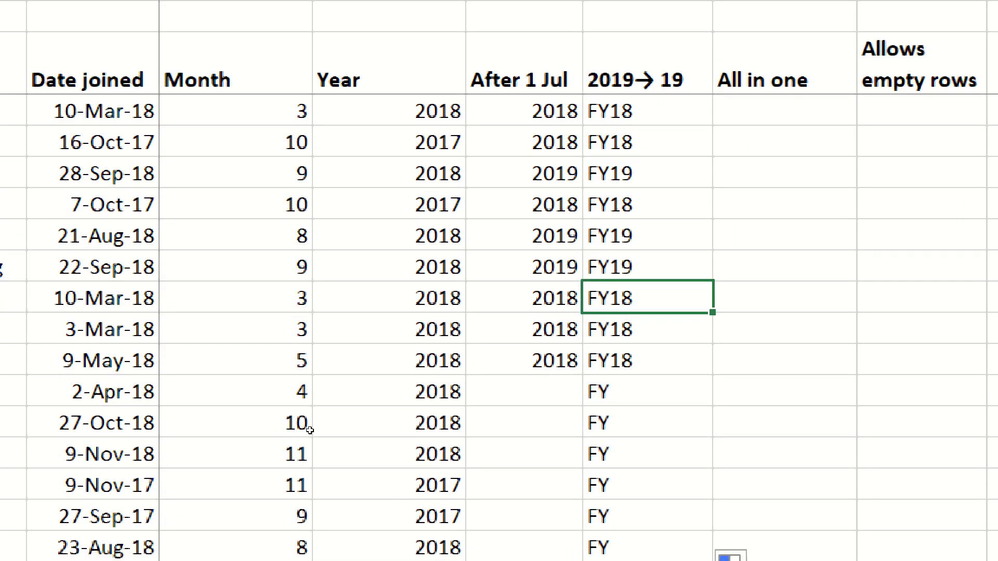
pyautogui.press('Left')
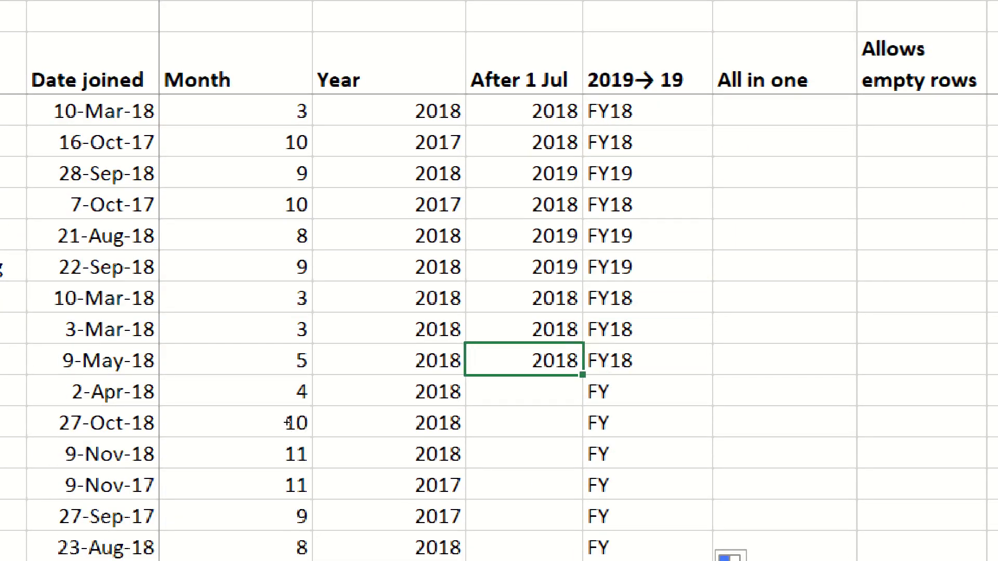
pyautogui.hotkey('ctrl', 'shift', 'Down')
pyautogui.hotkey('ctrl', 'd')
pyautogui.press('Right')
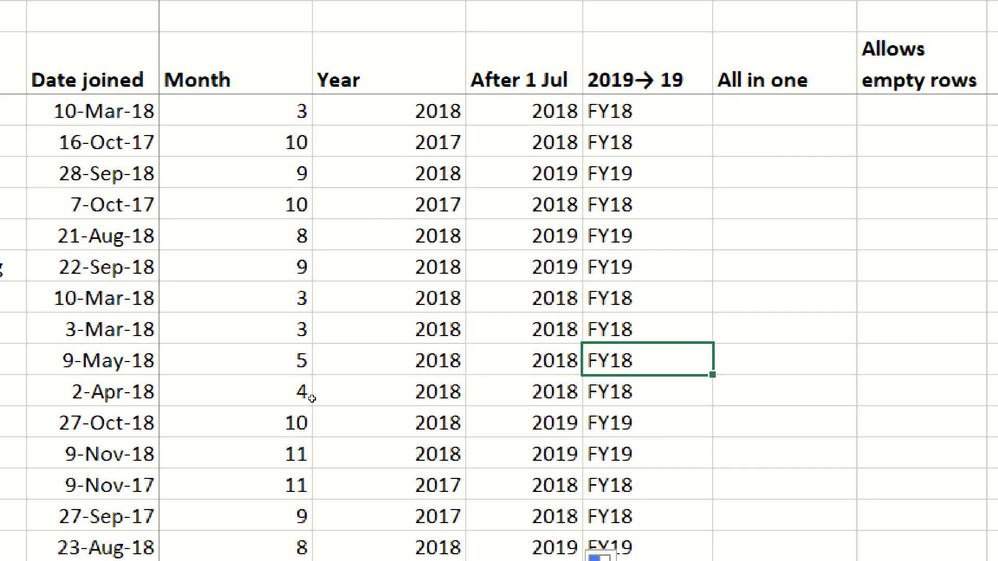
pyautogui.press('Up')
pyautogui.press('Up')
pyautogui.press('Up')
pyautogui.press('Up')
pyautogui.press('Up')
pyautogui.press('Up')
pyautogui.press('Up')
pyautogui.press('Up')
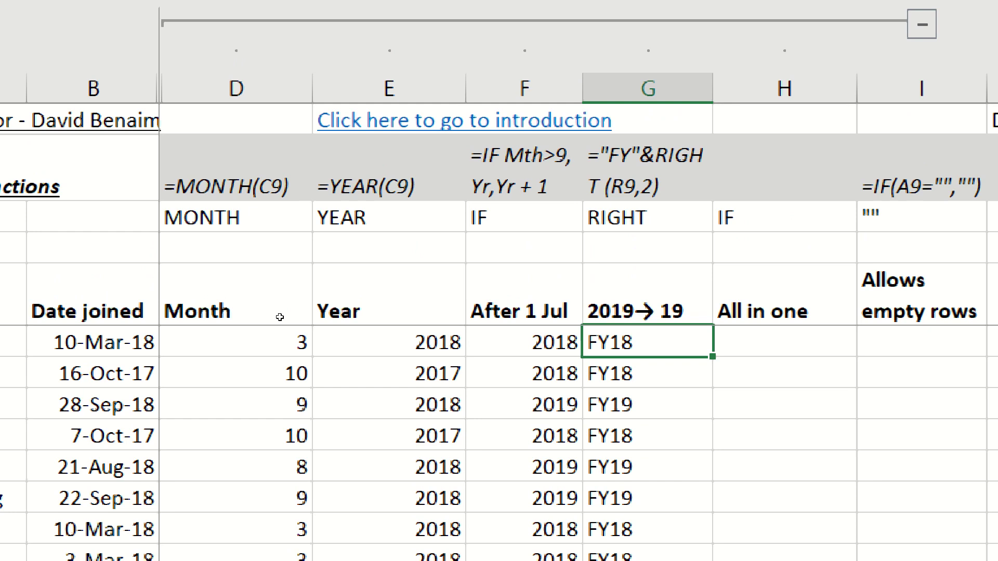
# - Copy the IF financial-year formula from F6
pyautogui.press('Left')
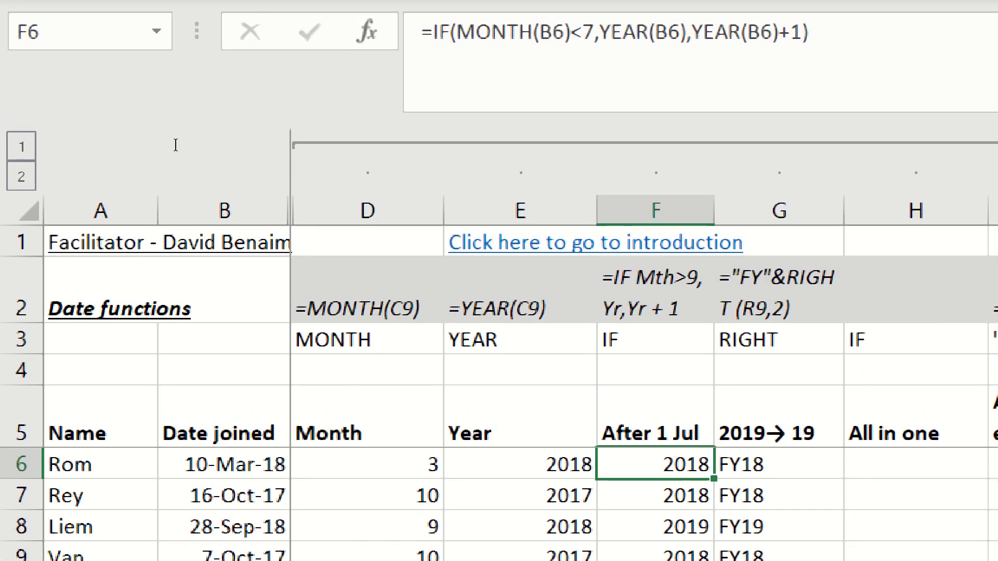
pyautogui.press('F2')
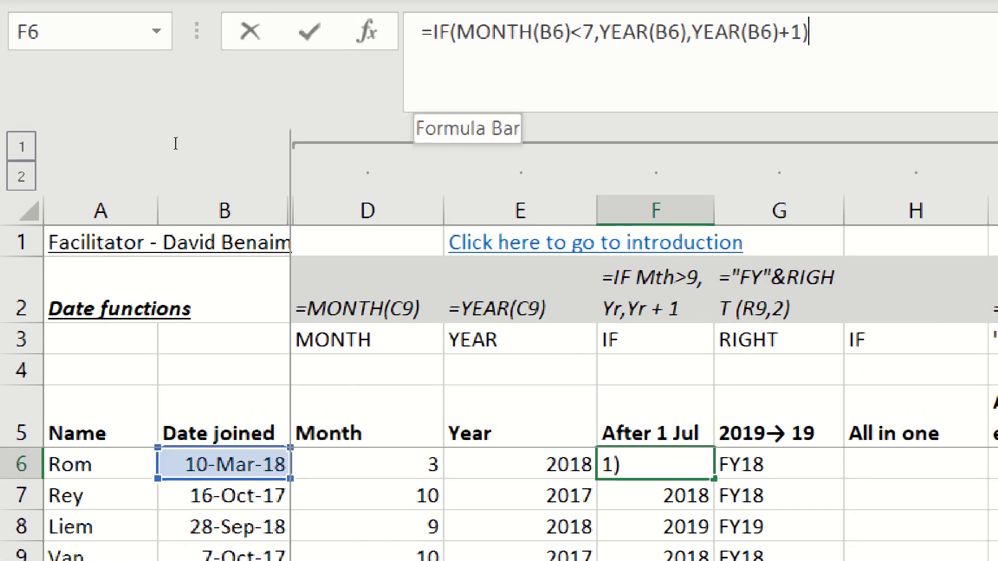
pyautogui.press('Home')
pyautogui.press('Right')
pyautogui.hotkey('shift', 'Right')
pyautogui.hotkey('shift', 'Right')
pyautogui.hotkey('shift', 'Right')
pyautogui.hotkey('shift', 'Right')
pyautogui.hotkey('shift', 'Right')
pyautogui.hotkey('shift', 'Right')
pyautogui.hotkey('shift', 'Right')
pyautogui.hotkey('shift', 'Right')
pyautogui.hotkey('shift', 'Right')
pyautogui.hotkey('shift', 'Right')
pyautogui.hotkey('shift', 'Right')
pyautogui.hotkey('shift', 'Right')
pyautogui.hotkey('shift', 'Right')
pyautogui.hotkey('shift', 'Right')
pyautogui.hotkey('shift', 'Right')
pyautogui.hotkey('shift', 'Right')
pyautogui.hotkey('shift', 'Right')
pyautogui.hotkey('shift', 'Right')
pyautogui.hotkey('shift', 'Right')
pyautogui.hotkey('shift', 'Right')
pyautogui.hotkey('ctrl', 'c')
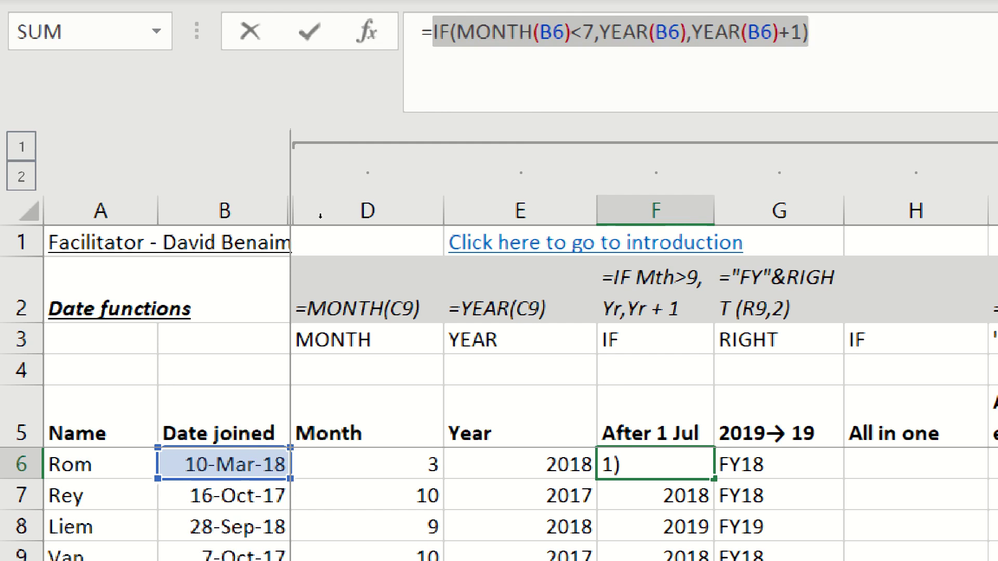
pyautogui.press('Tab')
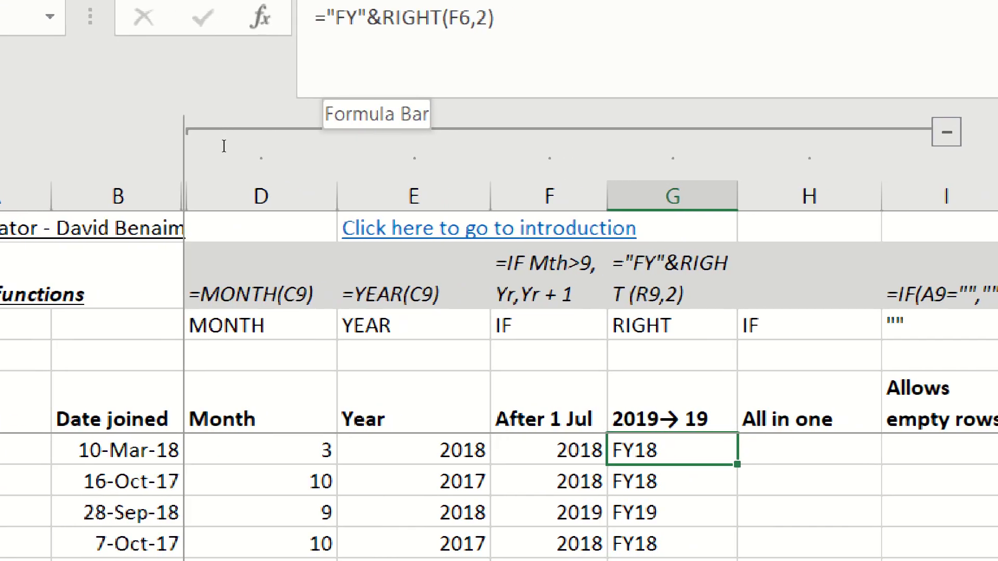
# - Replace the F6 reference in G6's RIGHT formula with the copied IF formula
pyautogui.click(224, 146)
pyautogui.press('Left')
pyautogui.press('Left')
pyautogui.press('Left')
pyautogui.hotkey('shift', 'Left')
pyautogui.hotkey('shift', 'Left')
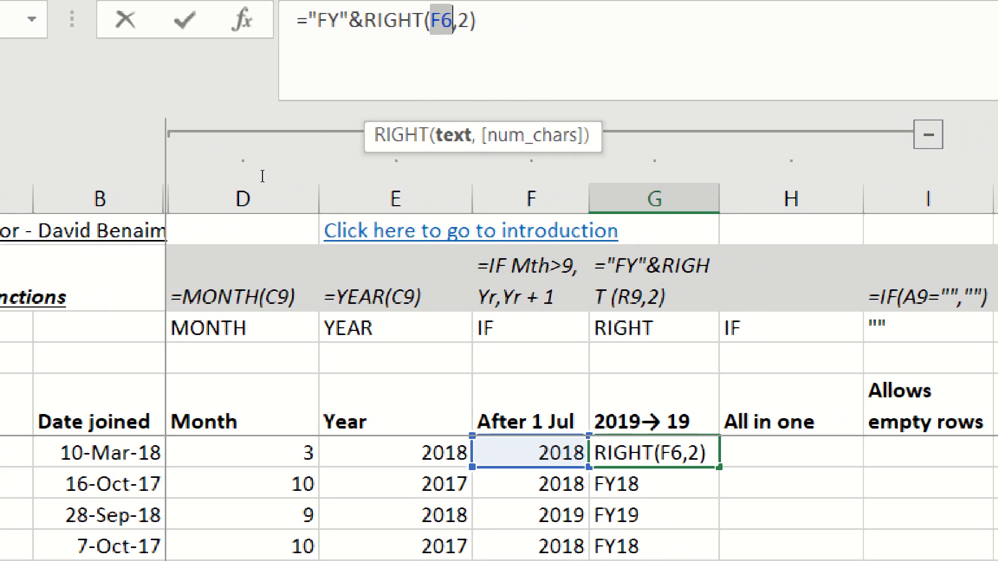
pyautogui.hotkey('ctrl', 'v')
pyautogui.press('Return')
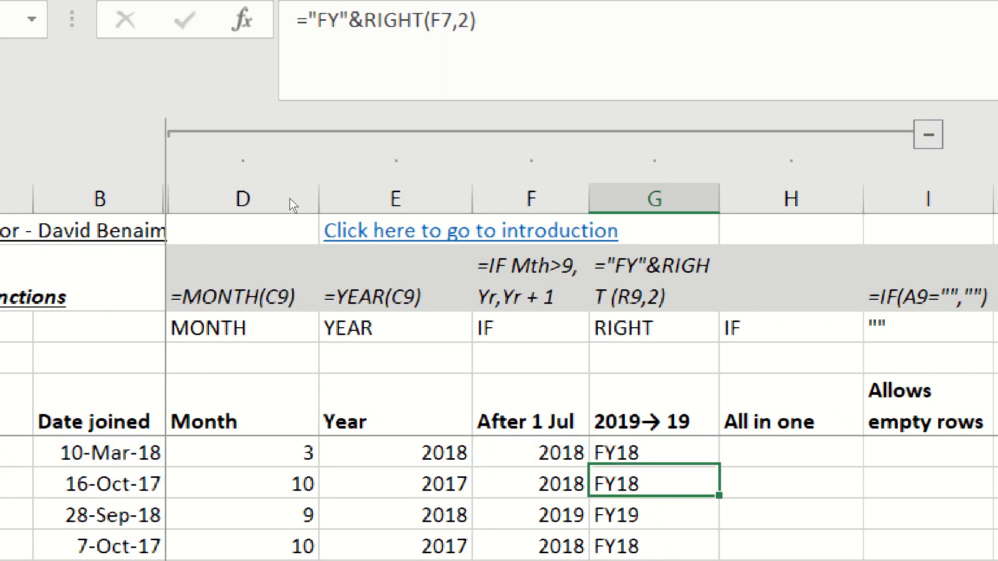
pyautogui.press('Up')
# - Select the FY column down to the last row and inspect the After 1 Jul column
pyautogui.hotkey('ctrl', 'shift', 'Down')
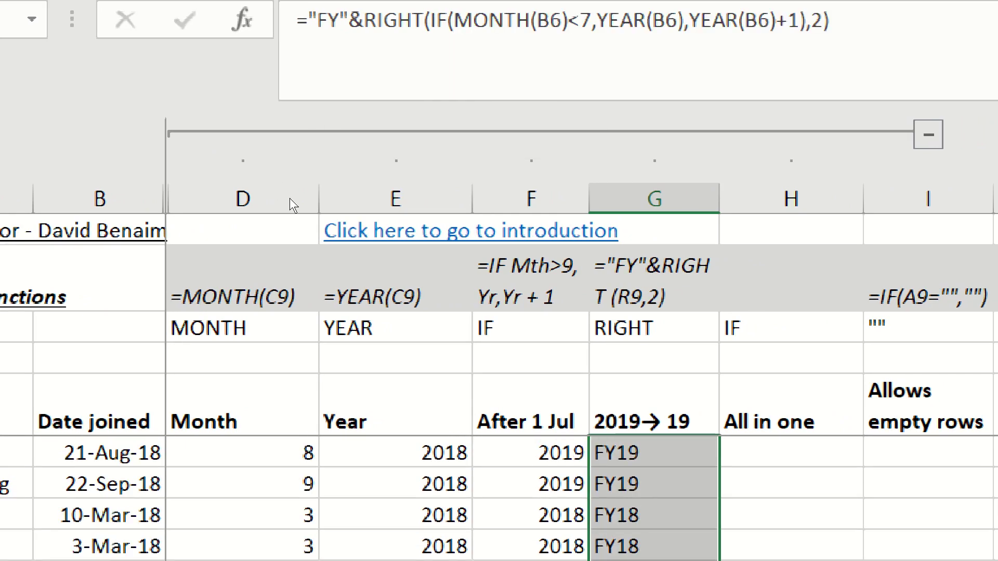
pyautogui.moveTo(530, 410); pyautogui.dragTo(530, 519)
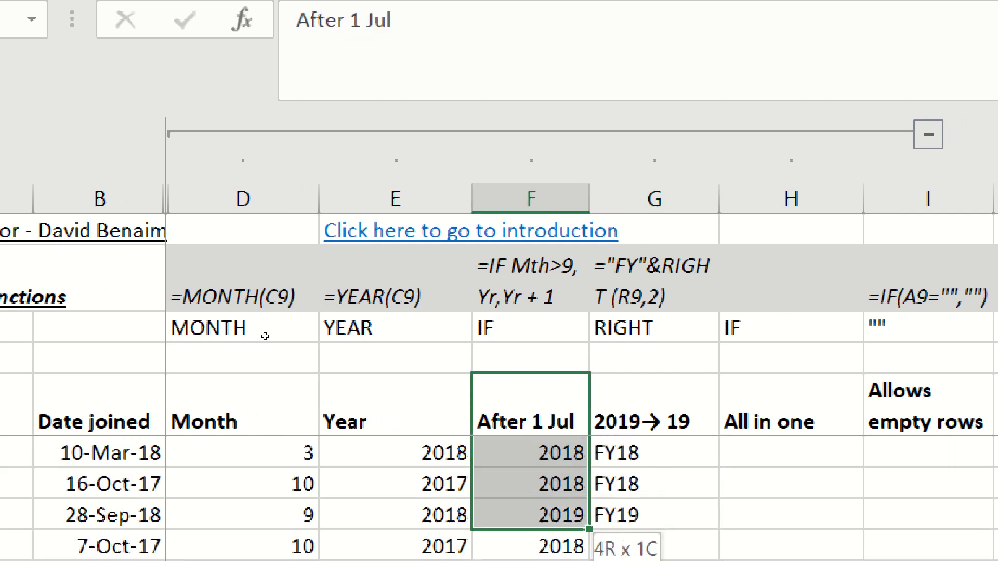
pyautogui.moveTo(265, 337); pyautogui.dragTo(266, 339)
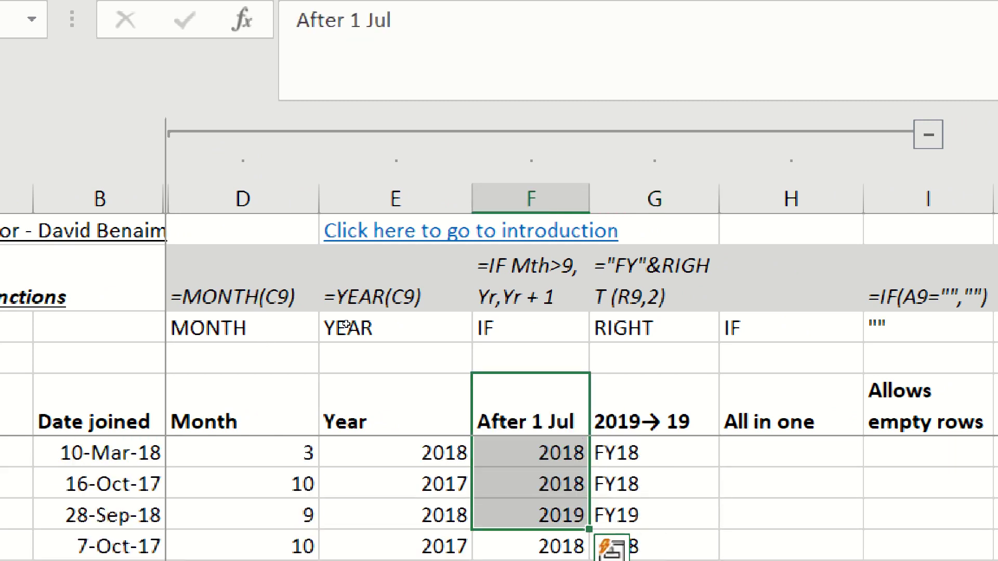
pyautogui.press('Right')
pyautogui.press('Down')
pyautogui.press('Down')
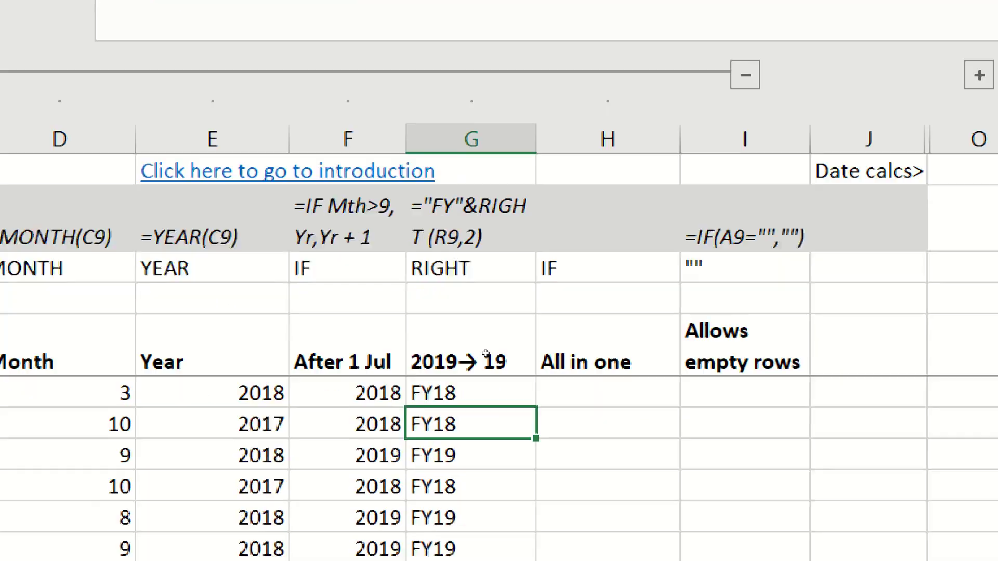
pyautogui.press('Up')
pyautogui.press('Right')
pyautogui.press('Right')
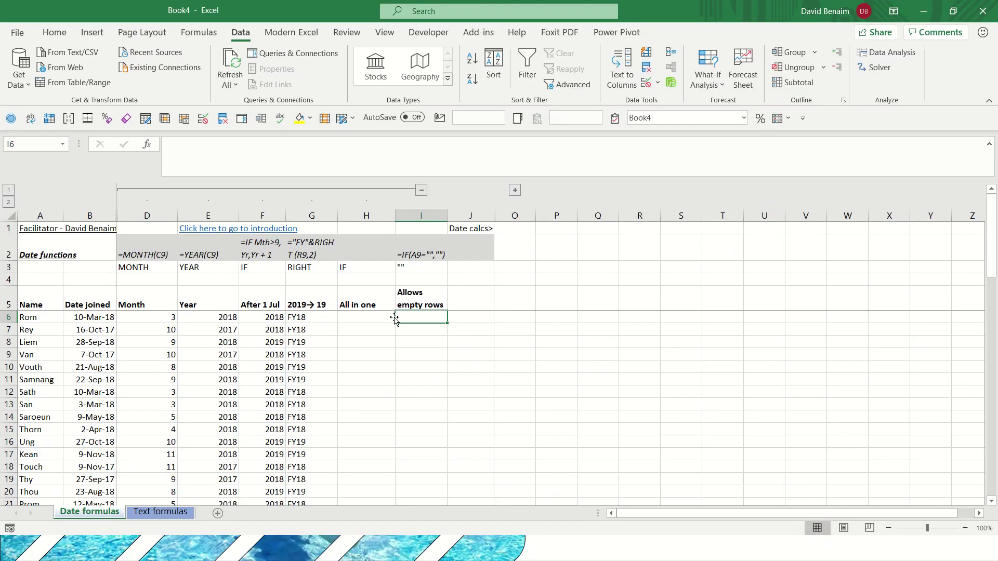
# - Copy the last row's Year, After 1 Jul and FY formulas down to row 32, showing 1900 and FY00
pyautogui.press('Down')
pyautogui.press('Down')
pyautogui.press('Down')
pyautogui.press('Down')
pyautogui.press('Down')
pyautogui.press('Down')
pyautogui.press('Down')
pyautogui.press('Down')
pyautogui.press('Down')
pyautogui.press('Down')
pyautogui.press('Down')
pyautogui.press('Down')
pyautogui.press('Down')
pyautogui.press('Down')
pyautogui.press('Down')
pyautogui.press('Down')
pyautogui.press('Down')
pyautogui.press('Down')
pyautogui.press('Down')
pyautogui.press('Down')
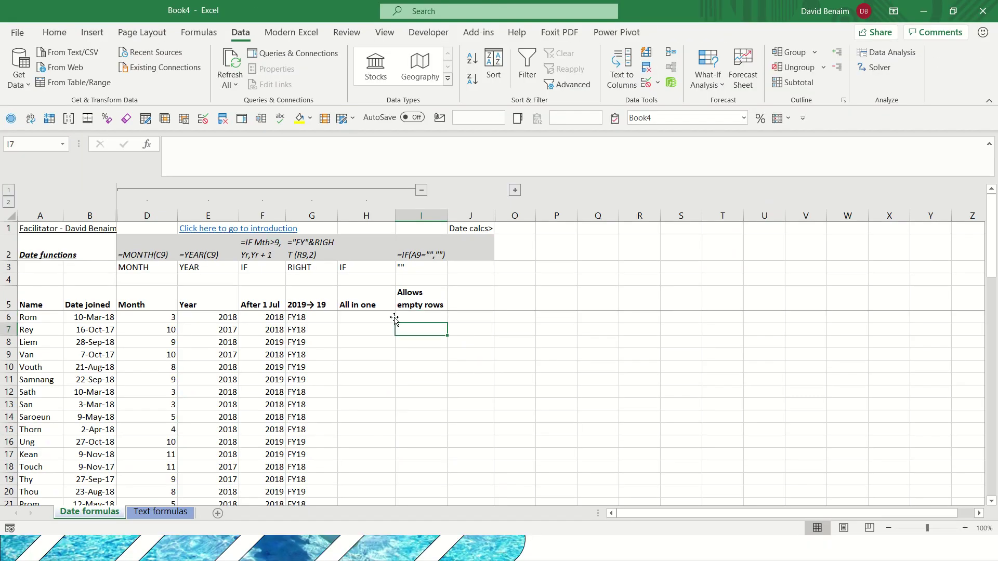
pyautogui.press('Left')
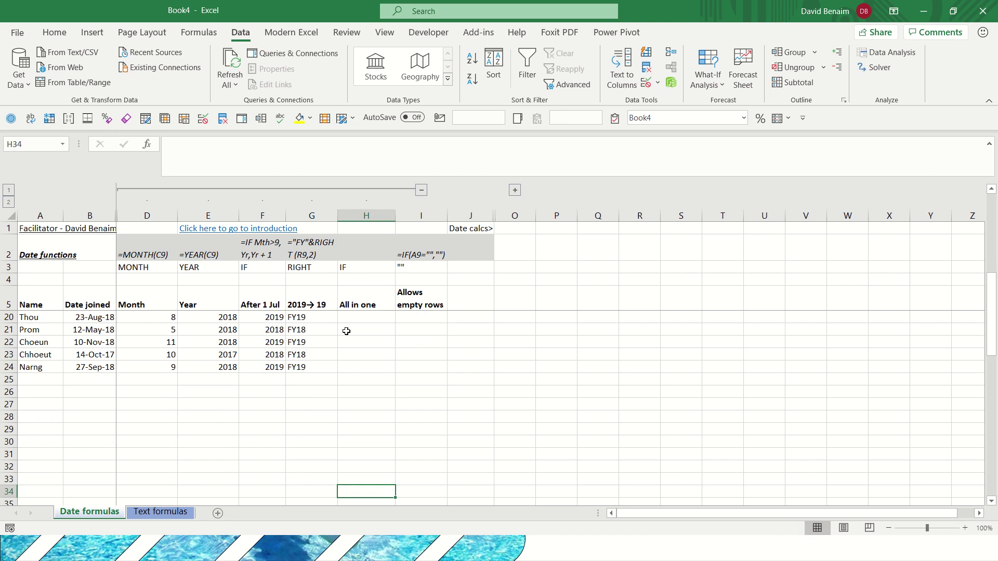
pyautogui.moveTo(318, 367); pyautogui.dragTo(191, 366)
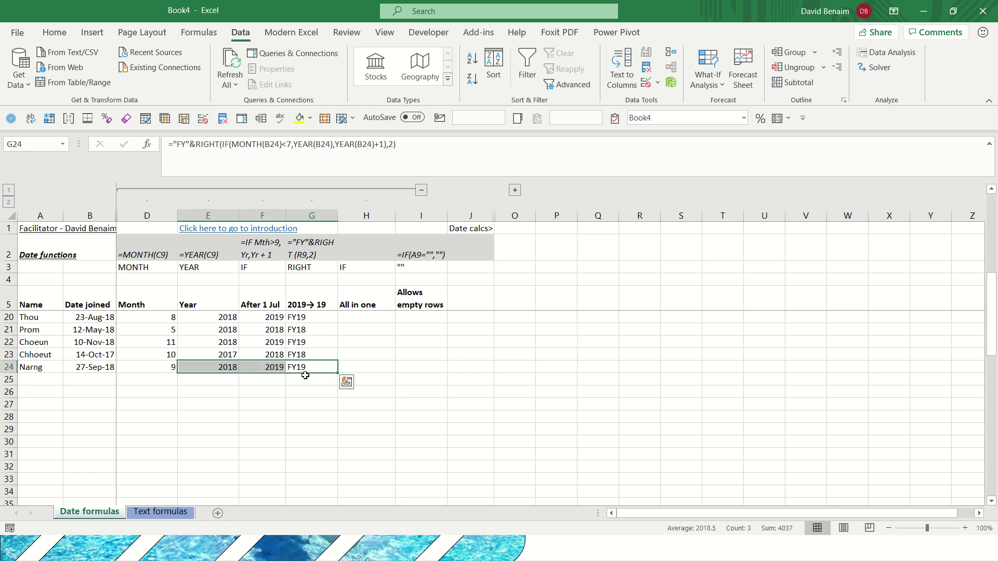
pyautogui.moveTo(337, 373); pyautogui.dragTo(338, 468)
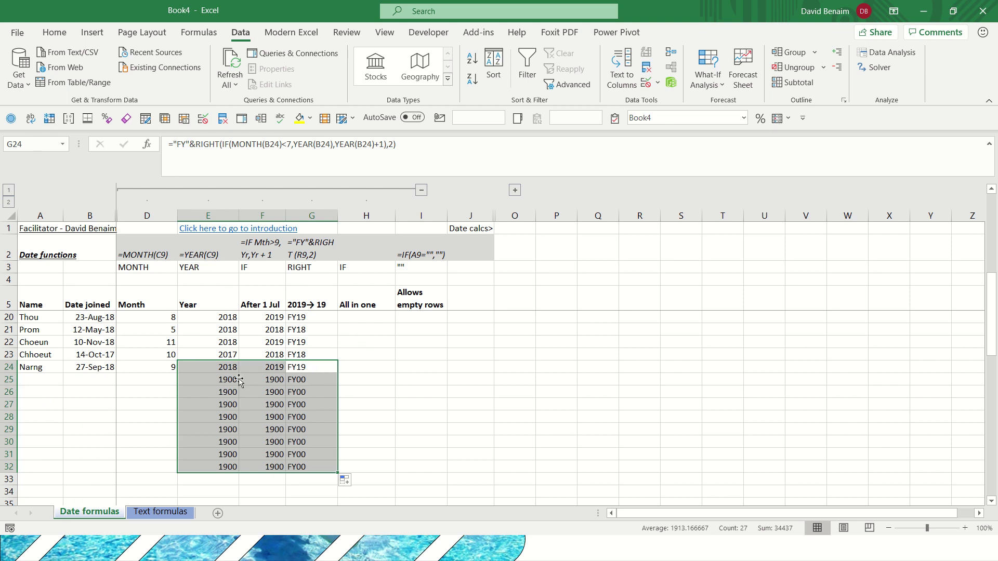
pyautogui.click(232, 381)
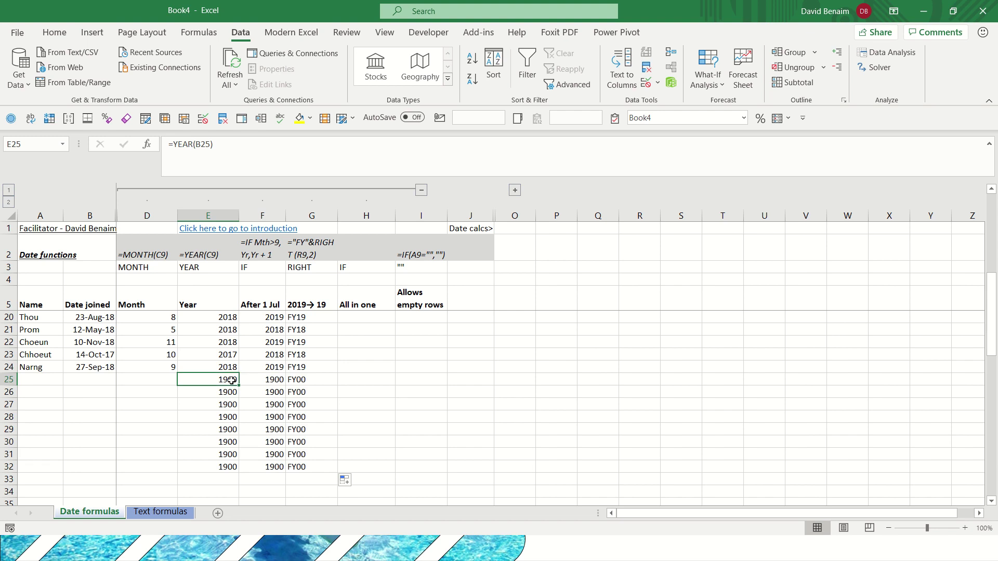
# - In I6, start the IF formula testing B6="" with G6 as the result
pyautogui.click(354, 326)
pyautogui.scroll(5, 354, 323)
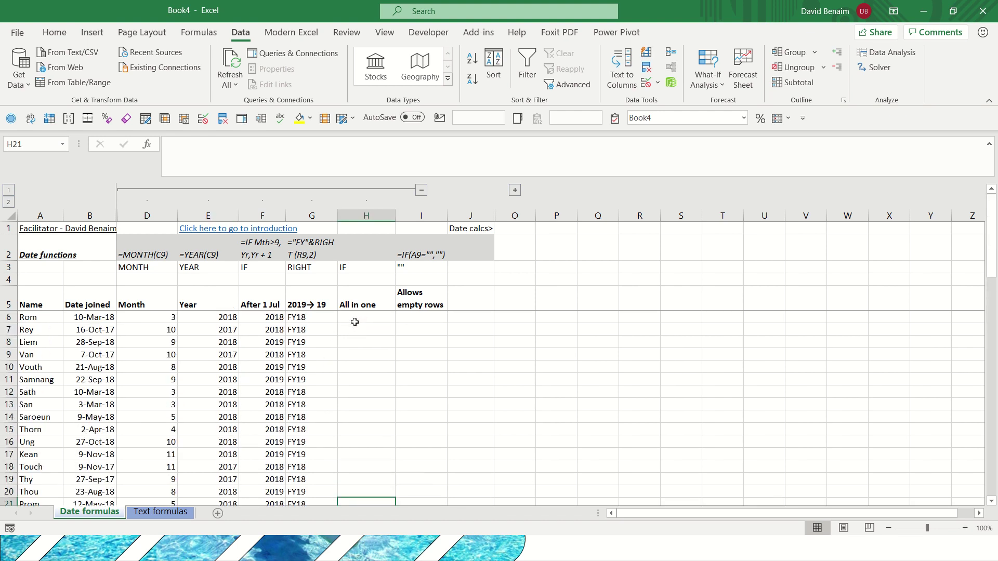
pyautogui.click(354, 321)
pyautogui.press('Right')
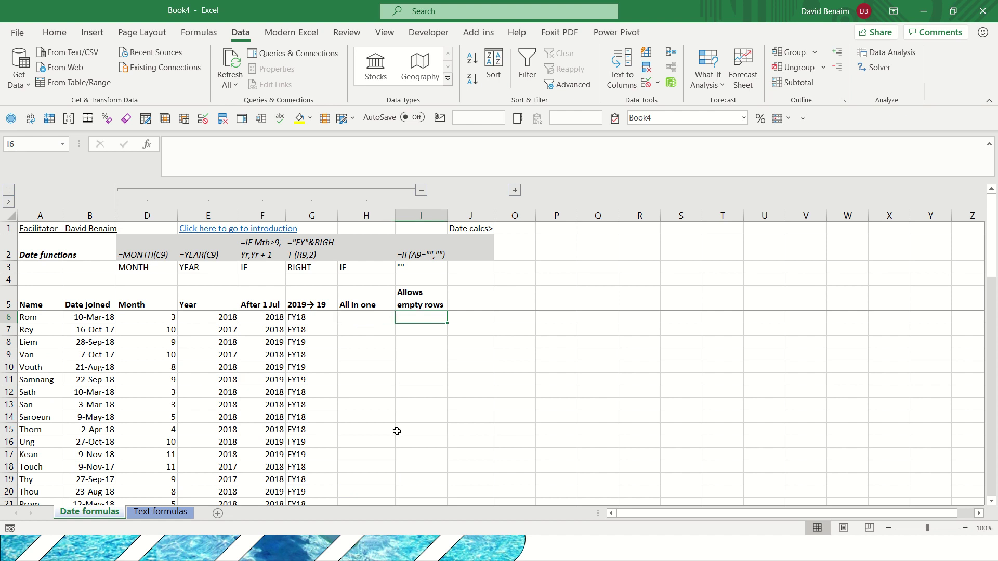
pyautogui.write('=')
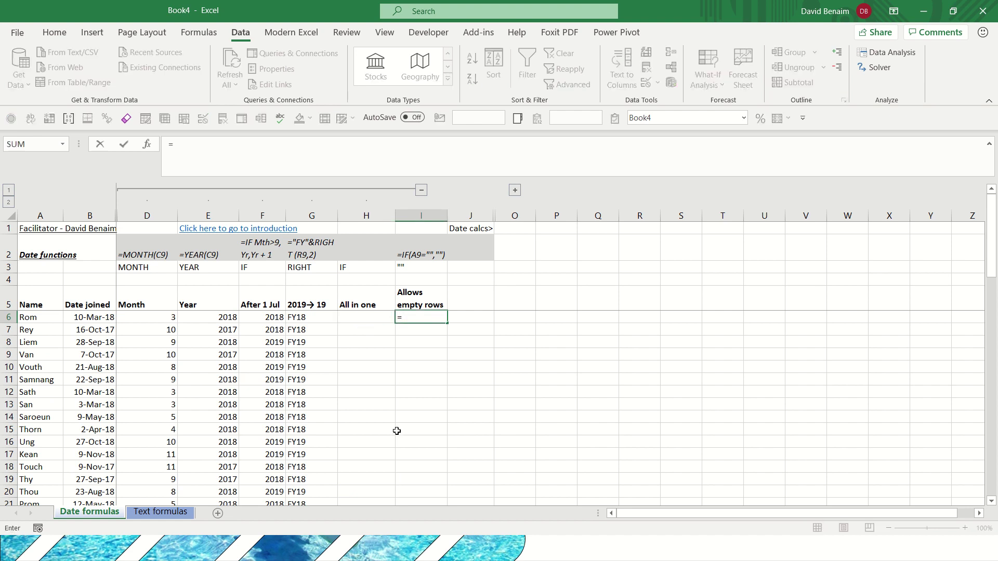
pyautogui.write('if')
pyautogui.press('Tab')
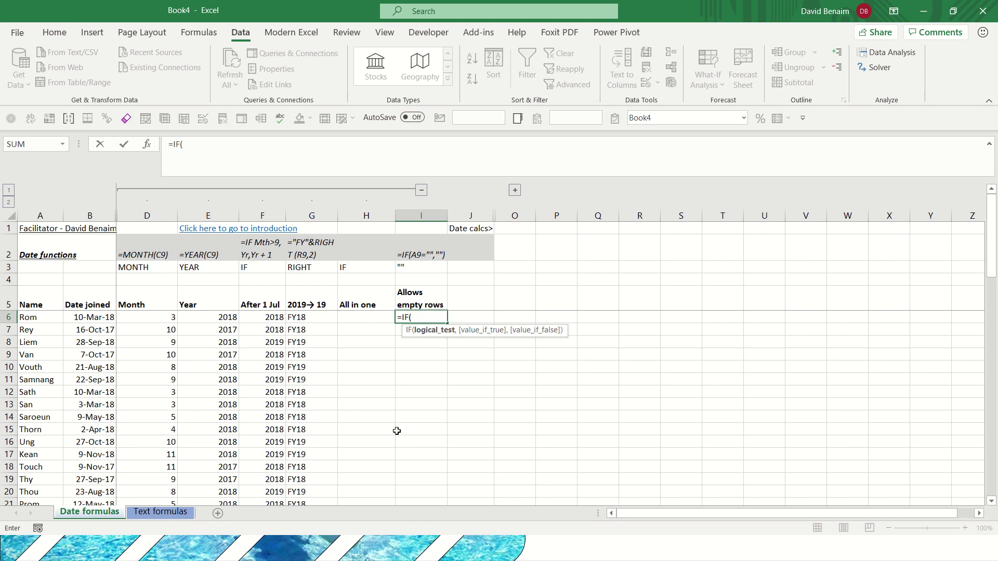
pyautogui.click(104, 319)
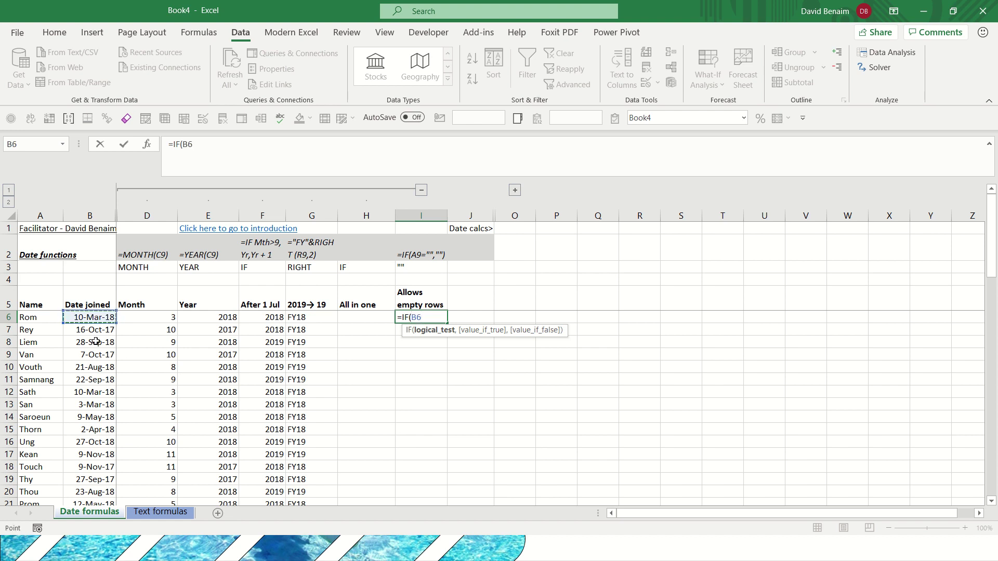
pyautogui.write('="",')
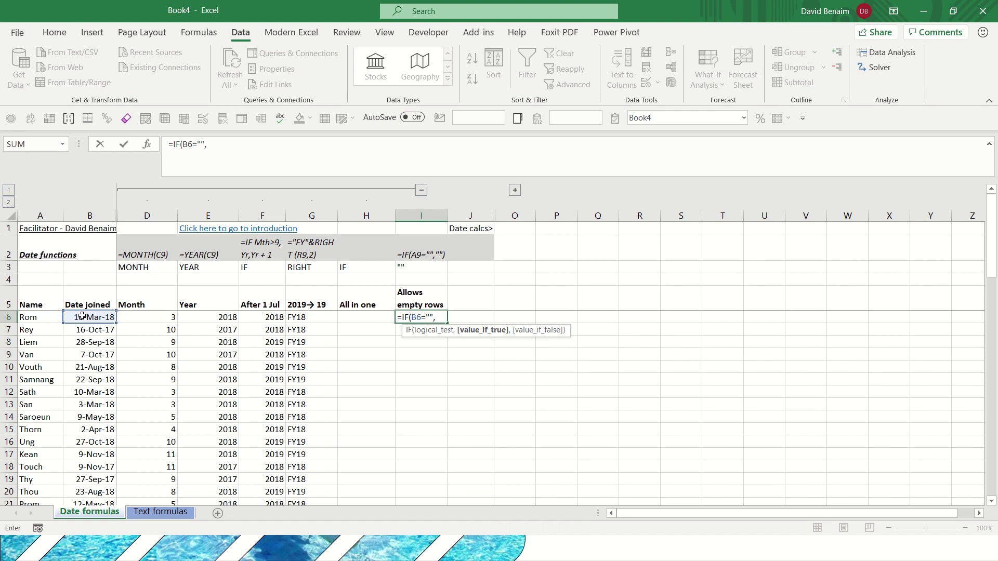
pyautogui.write('"",')
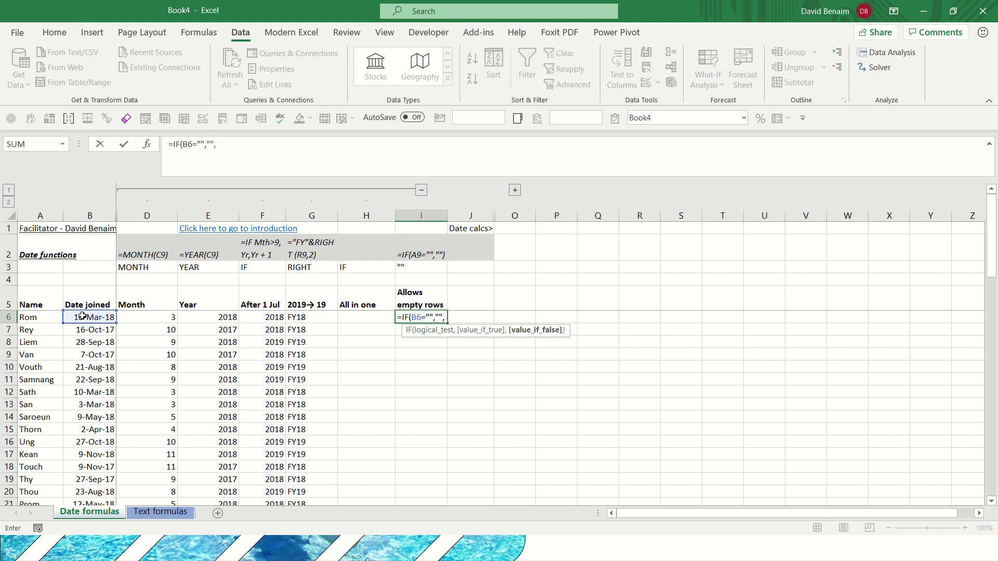
pyautogui.click(306, 315)
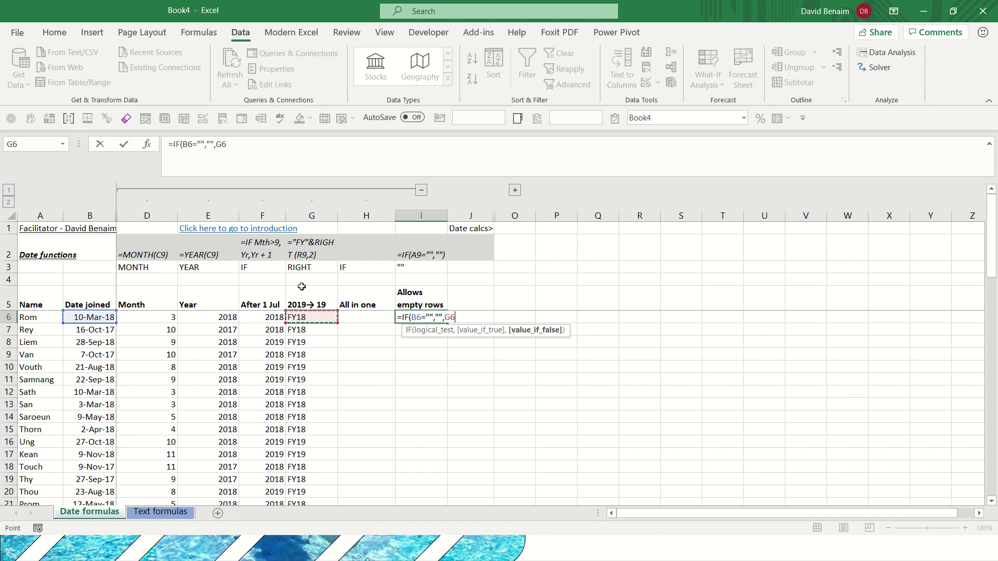
# - Fix the quotes and close the formula so I6 holds =IF(B6="","",G6), showing FY18
pyautogui.click(208, 144)
pyautogui.write('"')
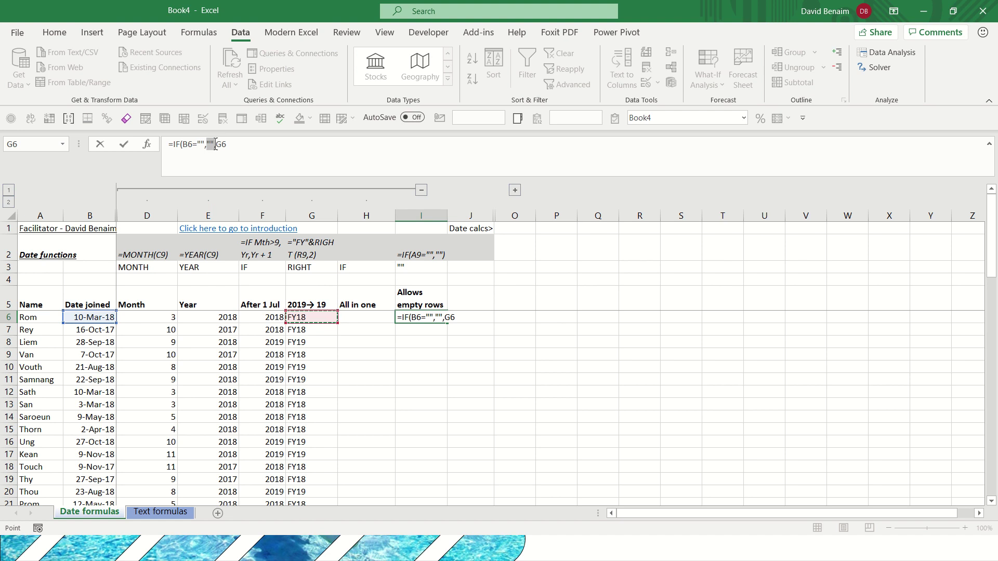
pyautogui.press('End')
pyautogui.write(')')
pyautogui.press('Return')
pyautogui.press('Up')
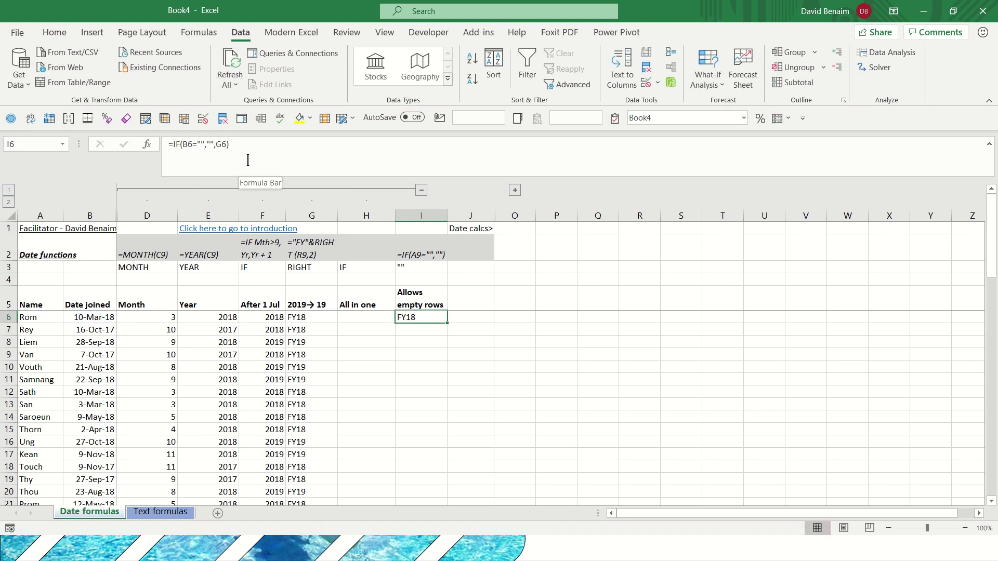
pyautogui.hotkey('shift', 'Down')
pyautogui.hotkey('shift', 'Down')
pyautogui.hotkey('shift', 'Down')
pyautogui.hotkey('shift', 'Down')
pyautogui.hotkey('shift', 'Down')
pyautogui.hotkey('shift', 'Down')
pyautogui.hotkey('shift', 'Down')
pyautogui.hotkey('shift', 'Down')
pyautogui.hotkey('shift', 'Down')
pyautogui.hotkey('shift', 'Down')
pyautogui.hotkey('shift', 'Down')
pyautogui.hotkey('shift', 'Down')
pyautogui.hotkey('shift', 'Down')
pyautogui.hotkey('shift', 'Down')
pyautogui.hotkey('shift', 'Down')
pyautogui.hotkey('shift', 'Down')
pyautogui.hotkey('shift', 'Down')
pyautogui.hotkey('shift', 'Down')
pyautogui.hotkey('shift', 'Down')
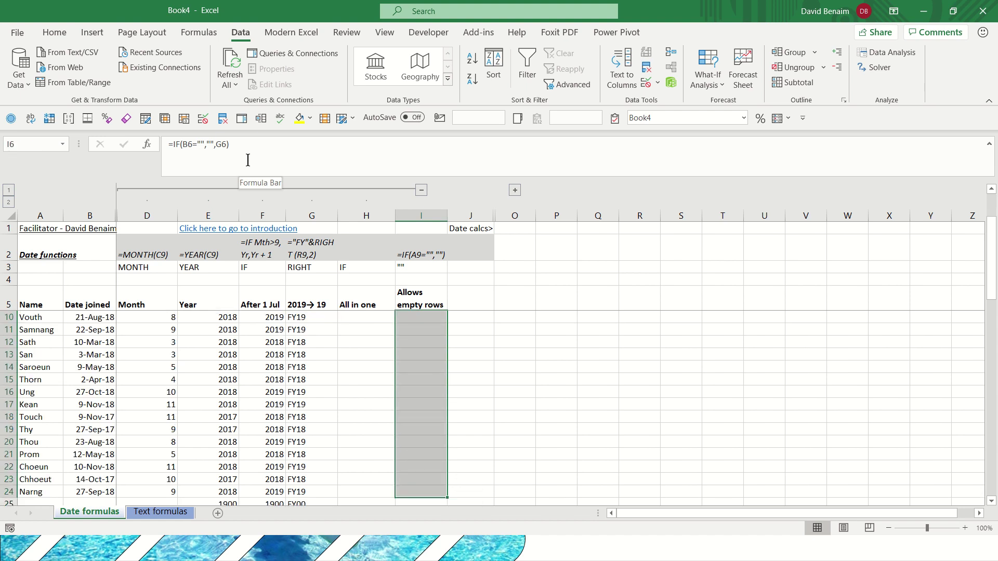
# - Fill I6's formula down column I and copy G6's financial-year expression
pyautogui.hotkey('ctrl', 'd')
pyautogui.hotkey('ctrl', 'BackSpace')
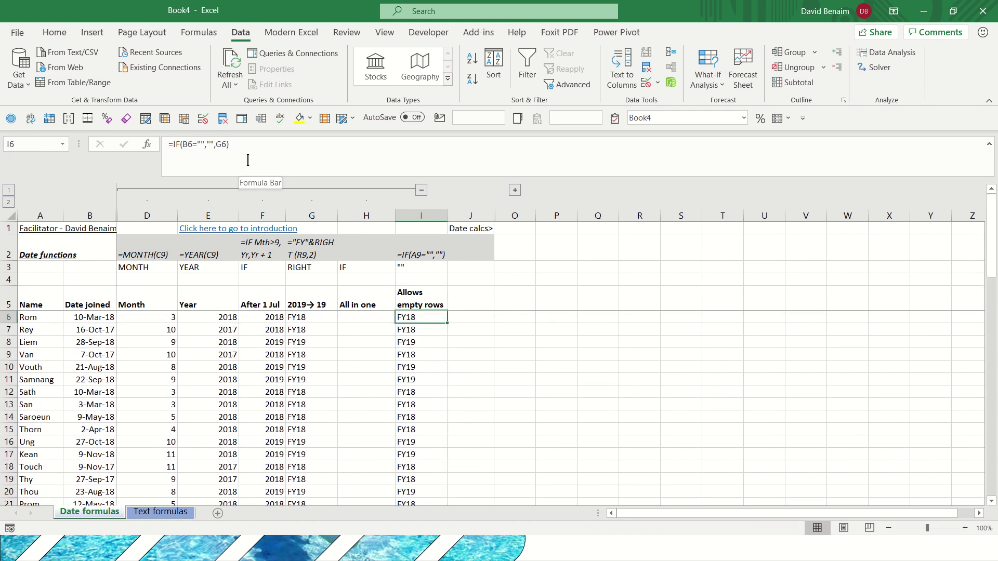
pyautogui.click(293, 318)
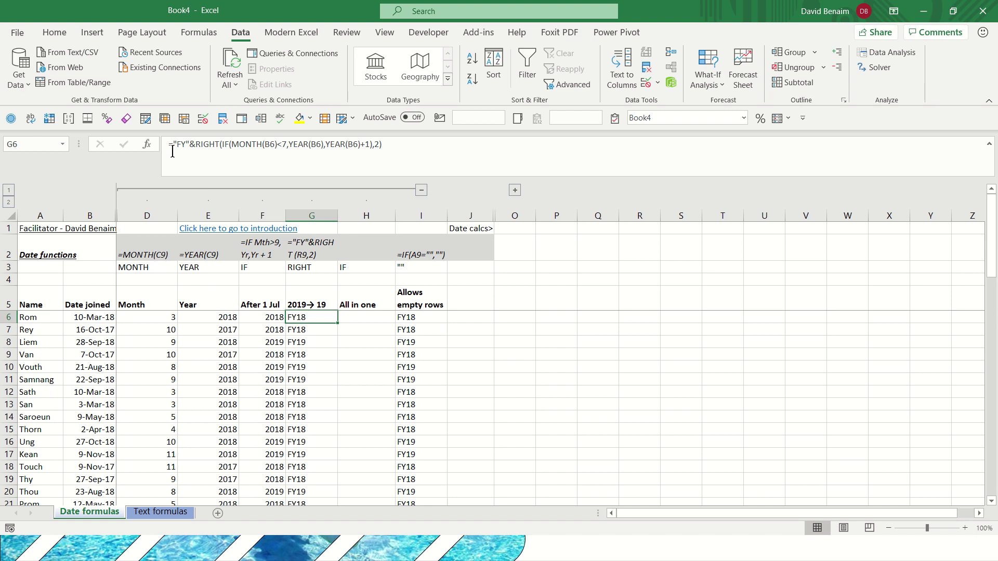
pyautogui.moveTo(173, 152); pyautogui.dragTo(445, 163)
pyautogui.hotkey('ctrl', 'c')
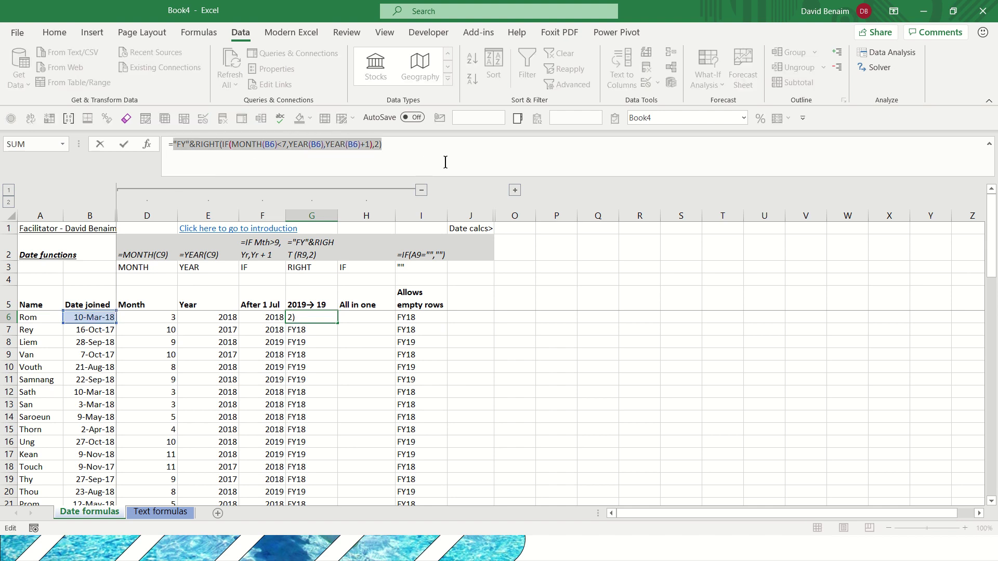
pyautogui.press('Escape')
# - Replace G6 in I6's formula with the copied FY expression, making it all-in-one
pyautogui.press('Right')
pyautogui.press('Right')
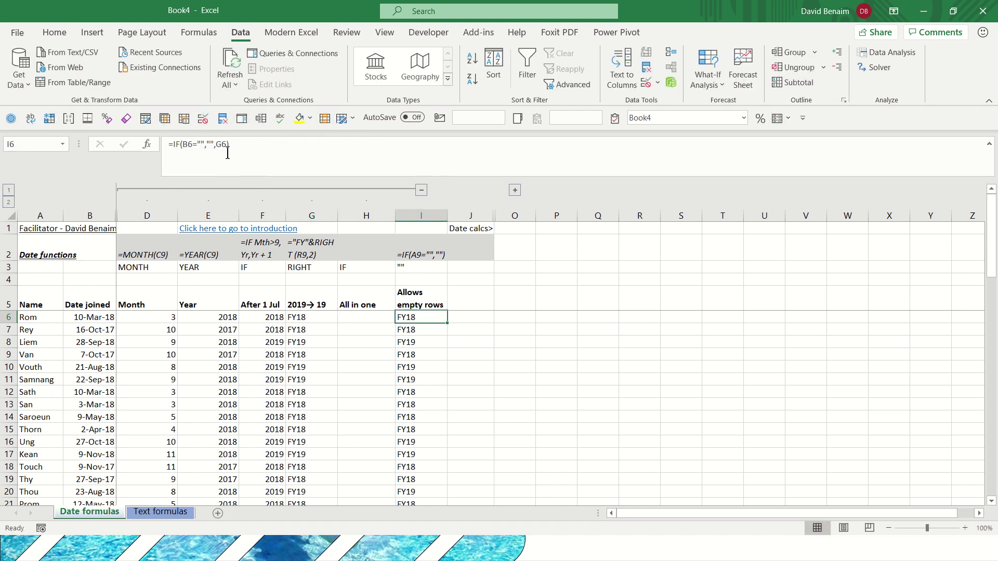
pyautogui.doubleClick(221, 144)
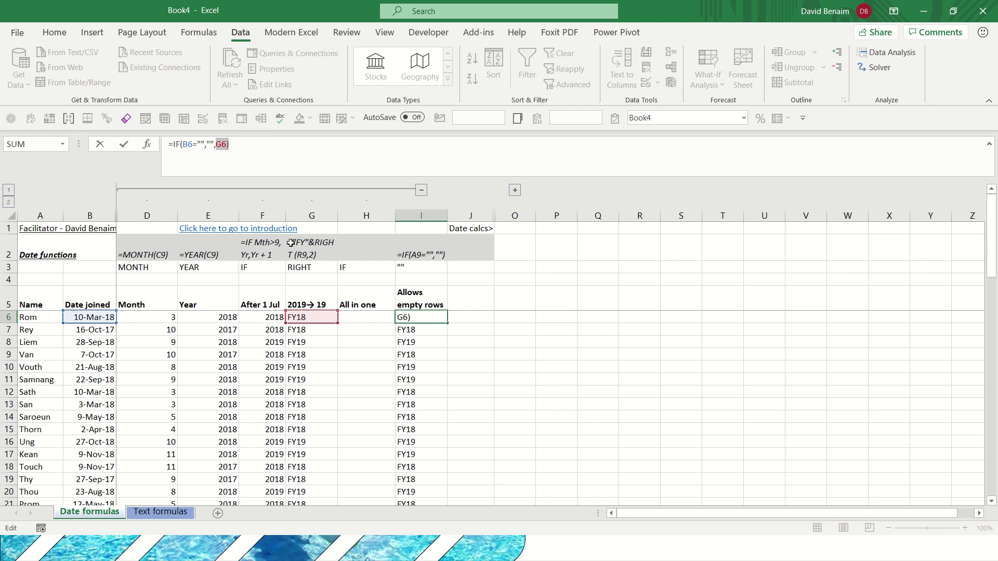
pyautogui.hotkey('ctrl', 'v')
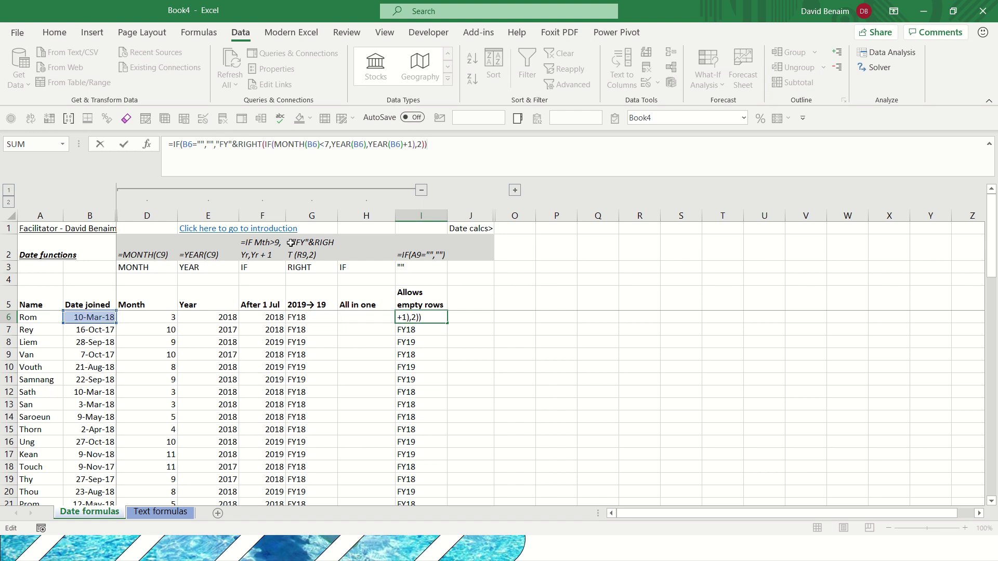
pyautogui.hotkey('ctrl', 'Return')
pyautogui.hotkey('ctrl', 'shift', 'Down')
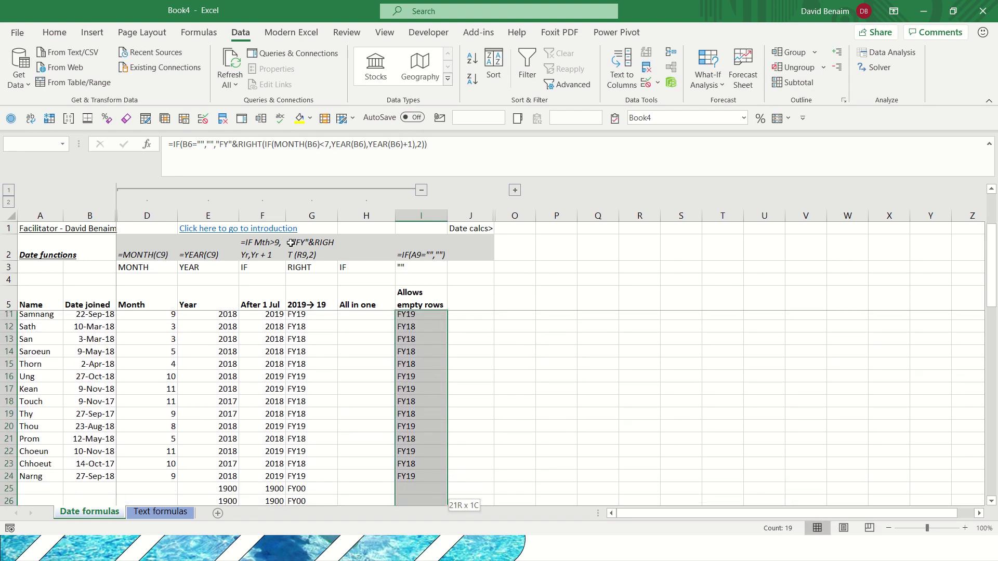
pyautogui.hotkey('shift', 'Down')
# - Extend the column I formula range down to row 30
pyautogui.hotkey('ctrl', 'q')
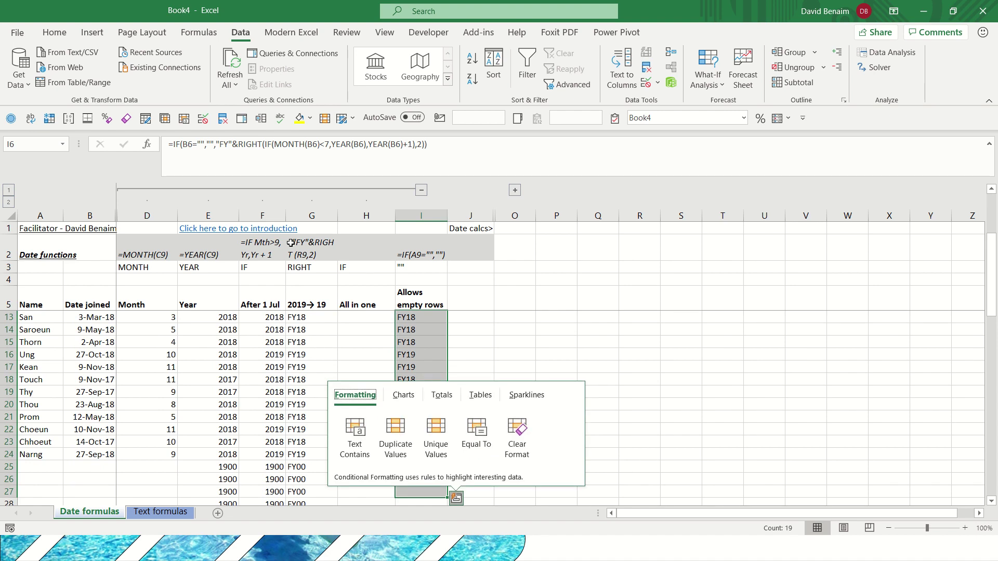
pyautogui.press('Escape')
pyautogui.hotkey('shift', 'Down')
pyautogui.hotkey('shift', 'Down')
pyautogui.hotkey('shift', 'Down')
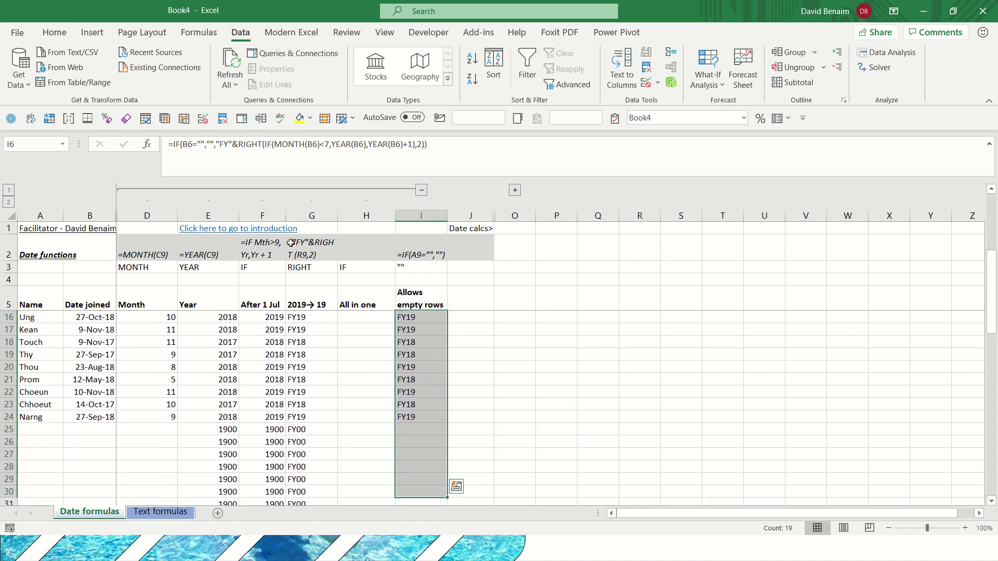
pyautogui.click(406, 427)
# - Enter join date 6/07/2015 in B25 and verify row 25 shows month 7, year 2015, FY16
pyautogui.click(104, 435)
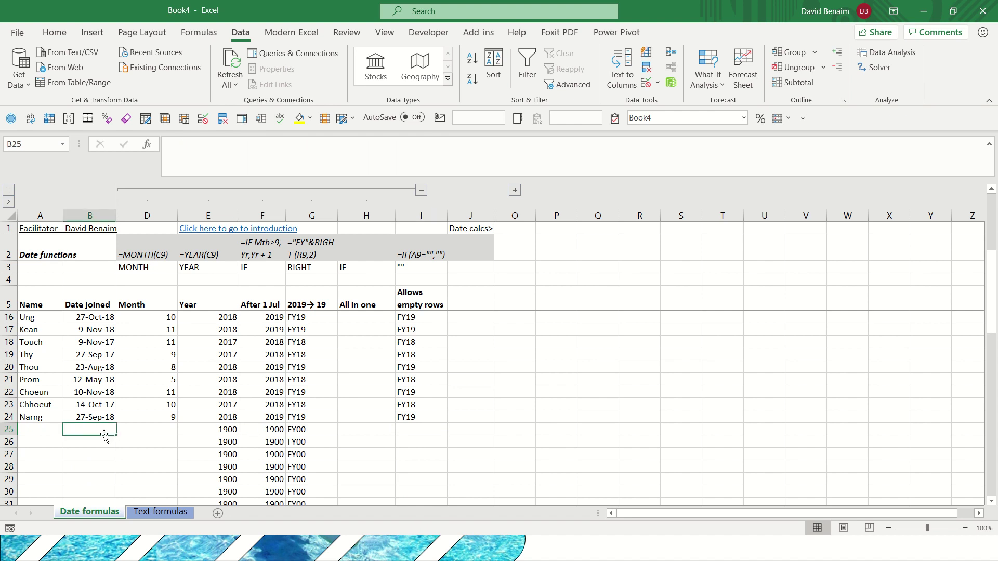
pyautogui.write('6')
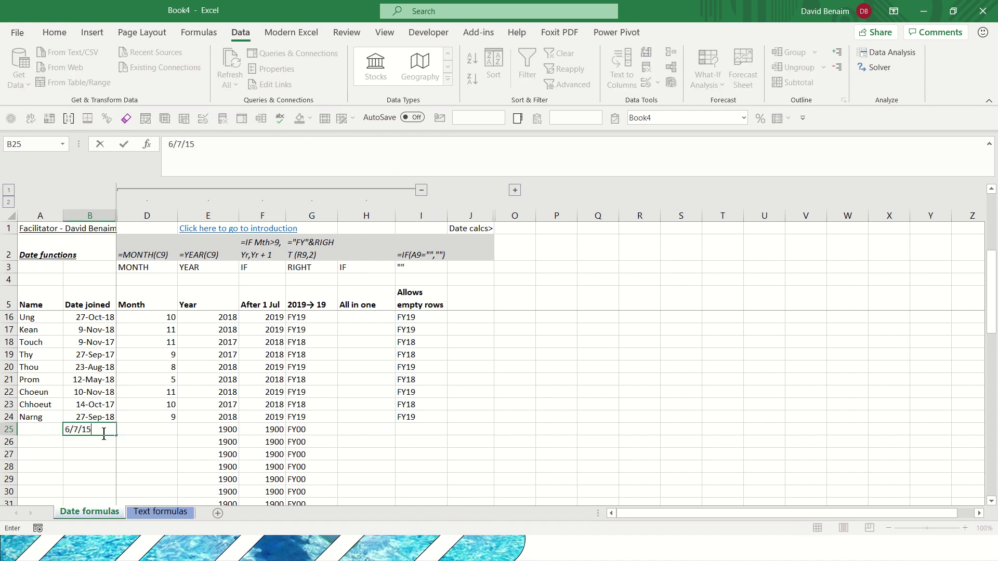
pyautogui.write('/07/2015')
pyautogui.hotkey('ctrl', 'Return')
pyautogui.press('Right')
pyautogui.press('Right')
pyautogui.press('Right')
pyautogui.press('Right')
pyautogui.press('Right')
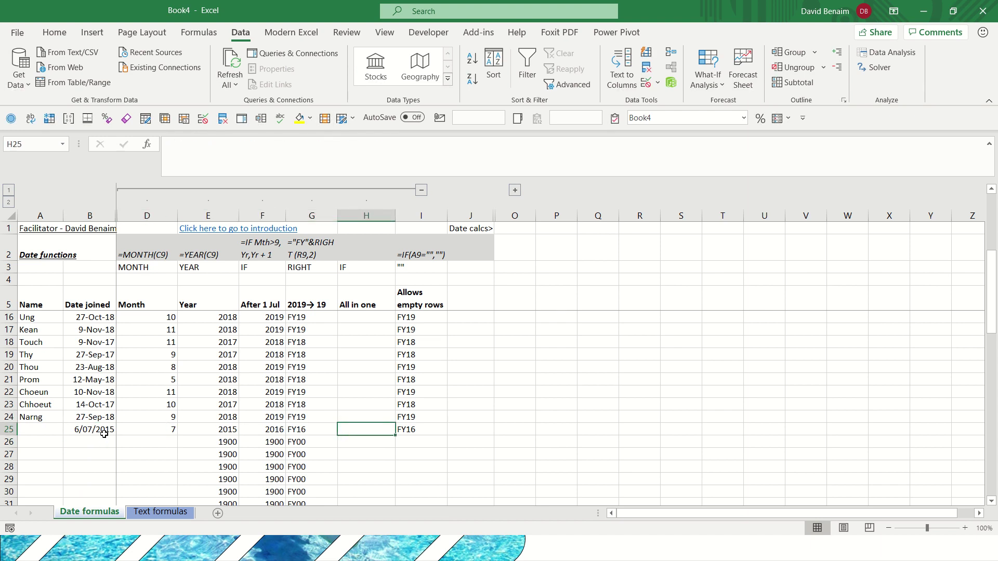
pyautogui.press('Right')
pyautogui.press('Left')
pyautogui.press('Left')
pyautogui.press('Left')
pyautogui.press('Left')
pyautogui.press('Left')
pyautogui.press('Left')
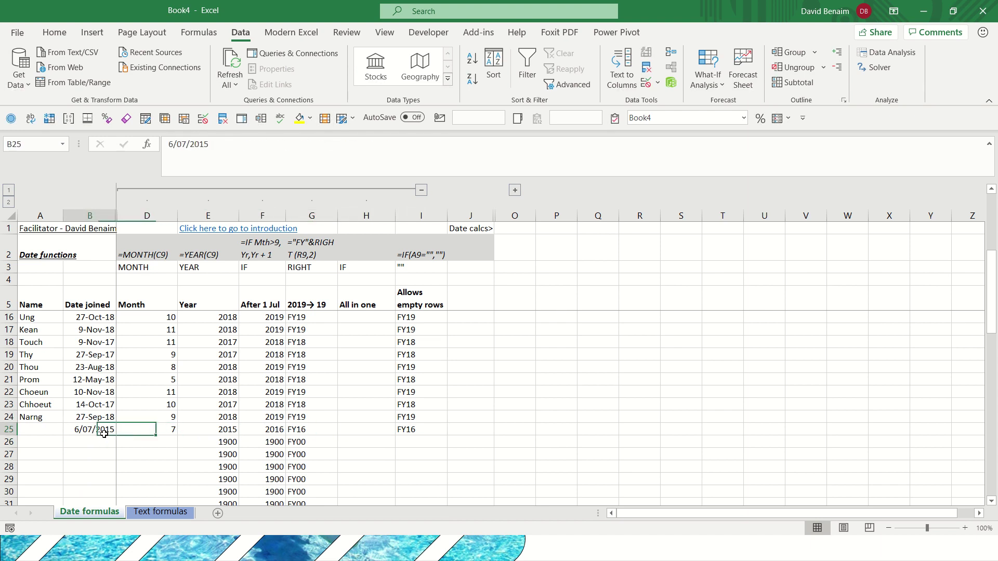
# - Check that I26's formula returns blank for the empty row 26
pyautogui.click(106, 438)
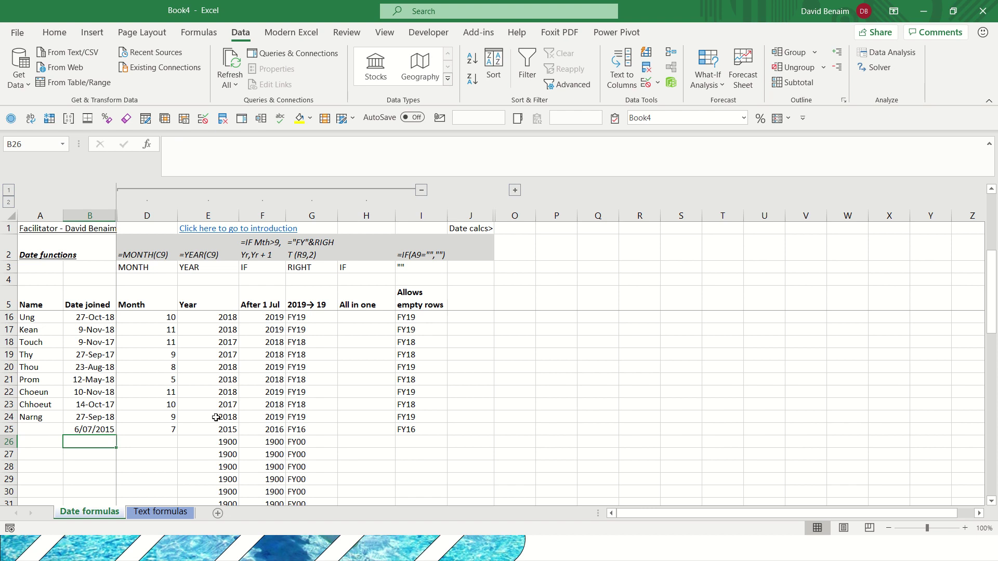
pyautogui.click(392, 443)
pyautogui.click(423, 439)
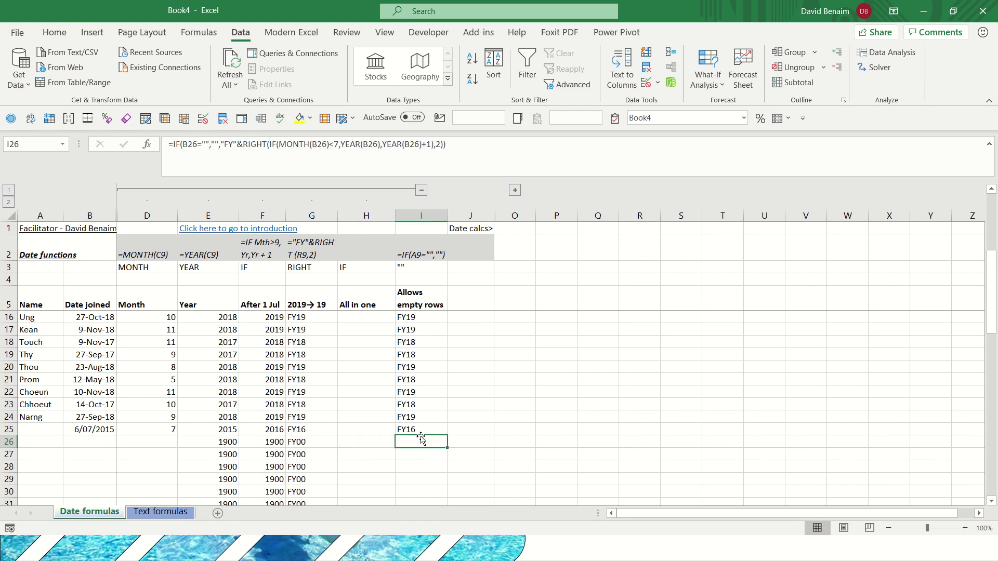